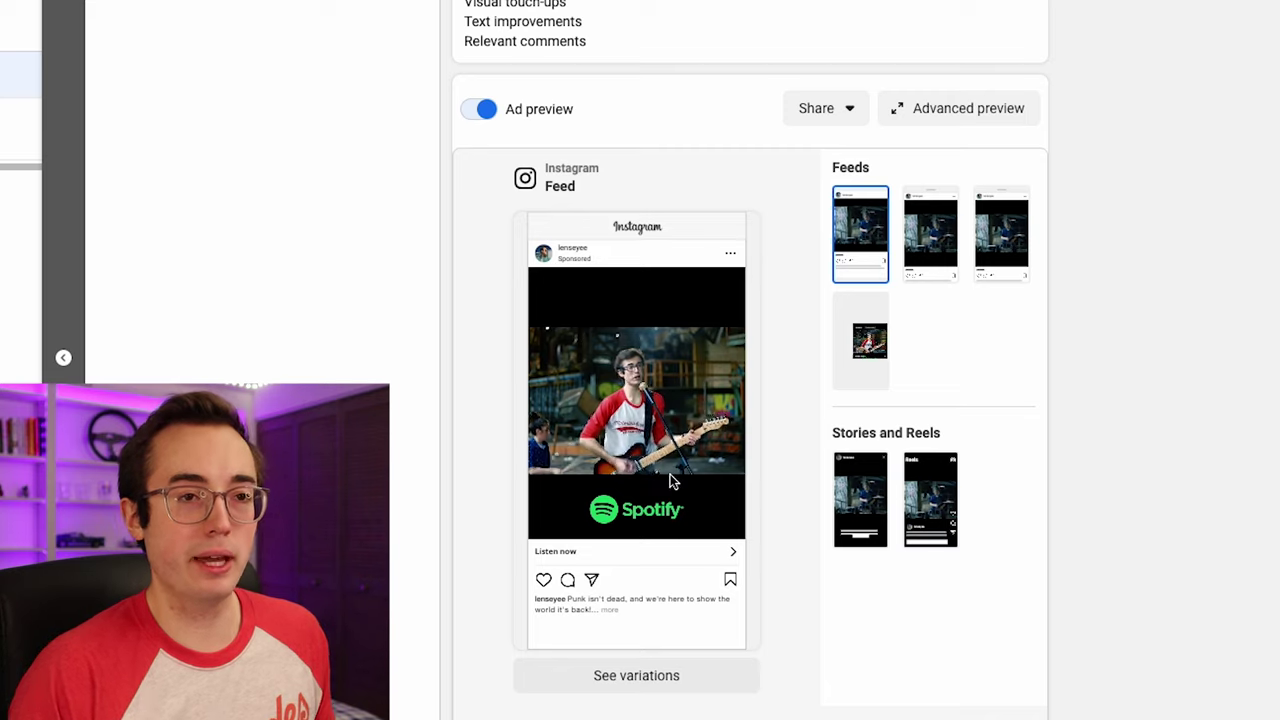
Open the conversion ad's landing page, follow its Spotify play link to the playlist, and return to the landing page
{"action": "left_click", "coordinate": [630, 104]}
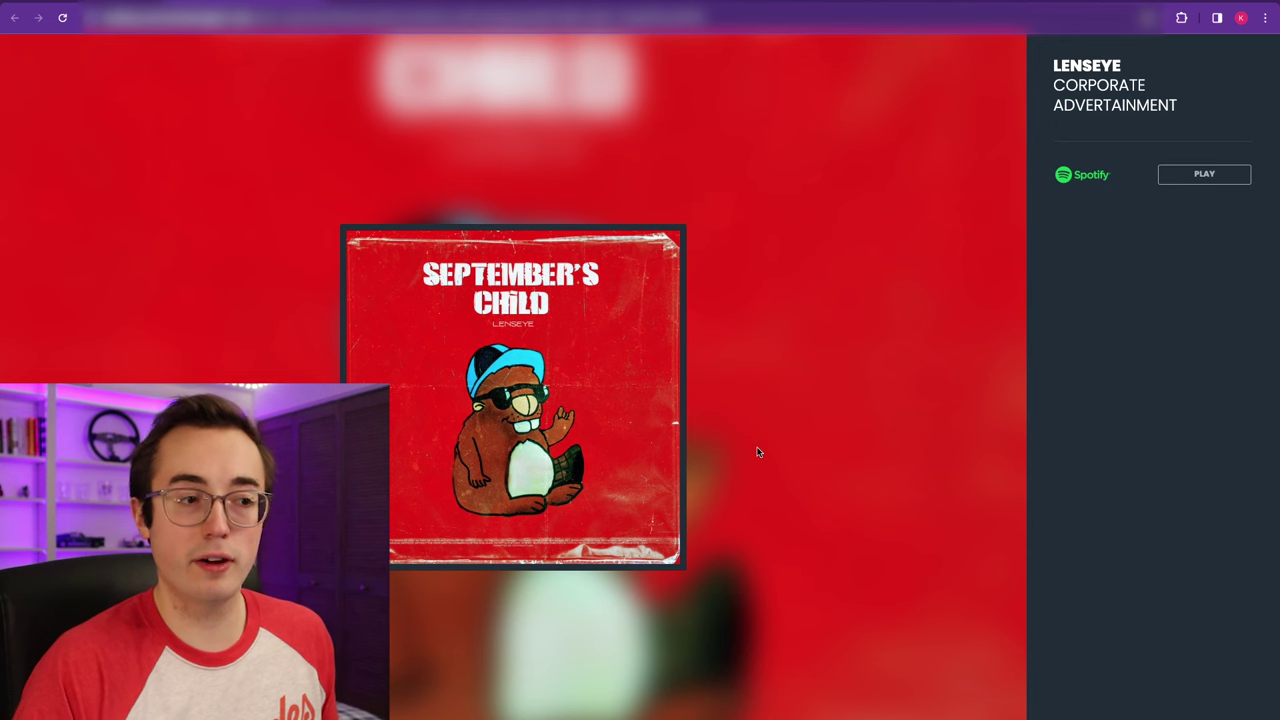
{"action": "left_click", "coordinate": [1181, 178]}
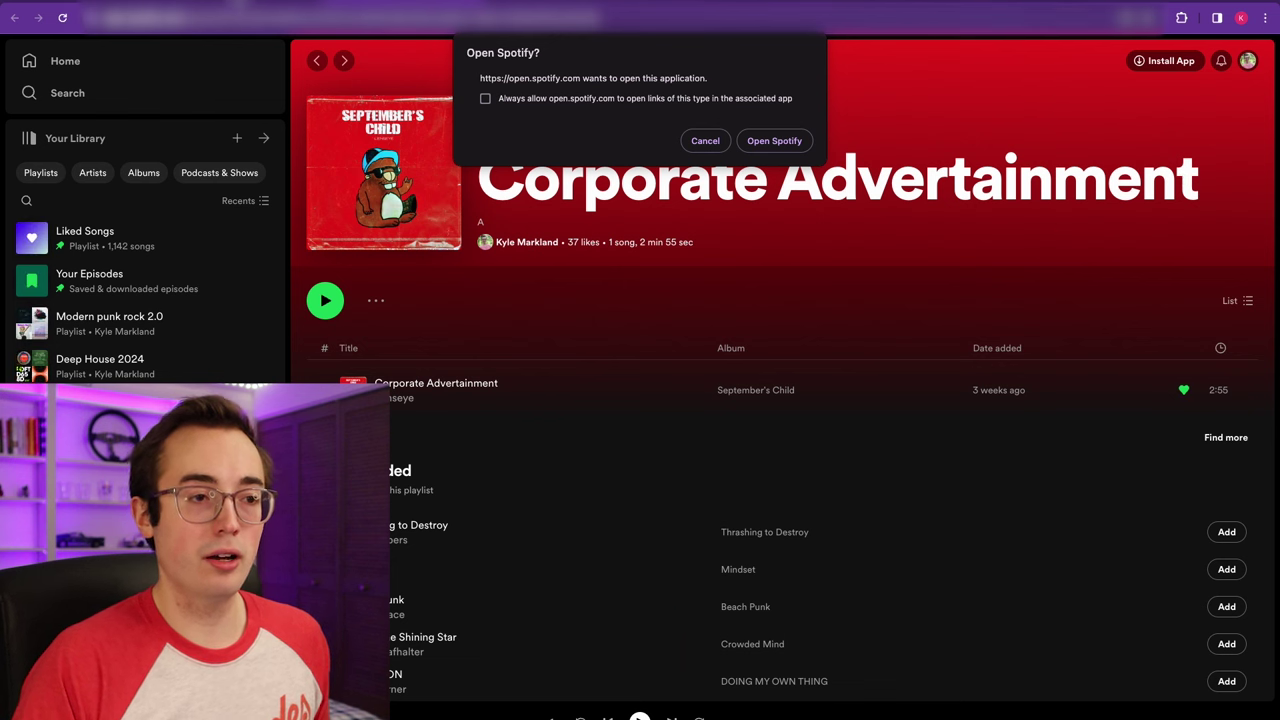
{"action": "left_click", "coordinate": [240, 10]}
Inspect the landing page's tracking pixels with Meta Pixel Helper and return to the details and preview of the ad A - Ad 1 - Bridge
{"action": "left_click", "coordinate": [1181, 17]}
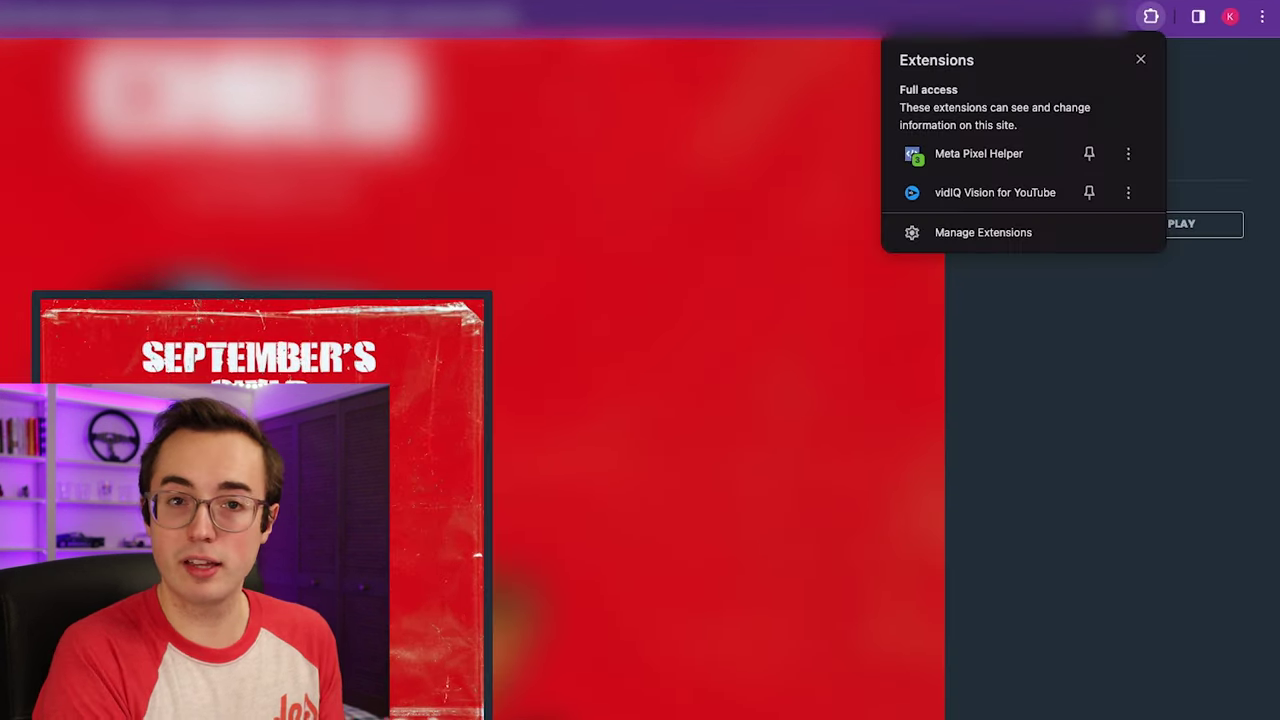
{"action": "left_click", "coordinate": [1102, 120]}
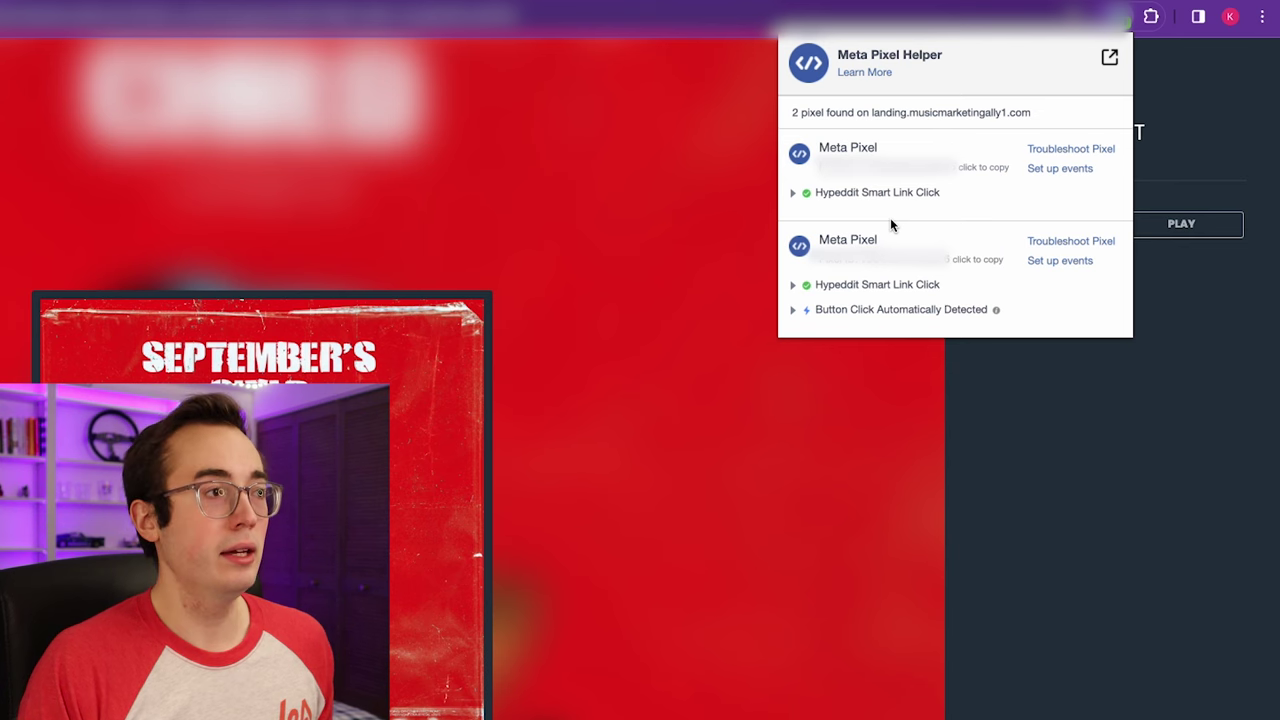
{"action": "left_click", "coordinate": [860, 541]}
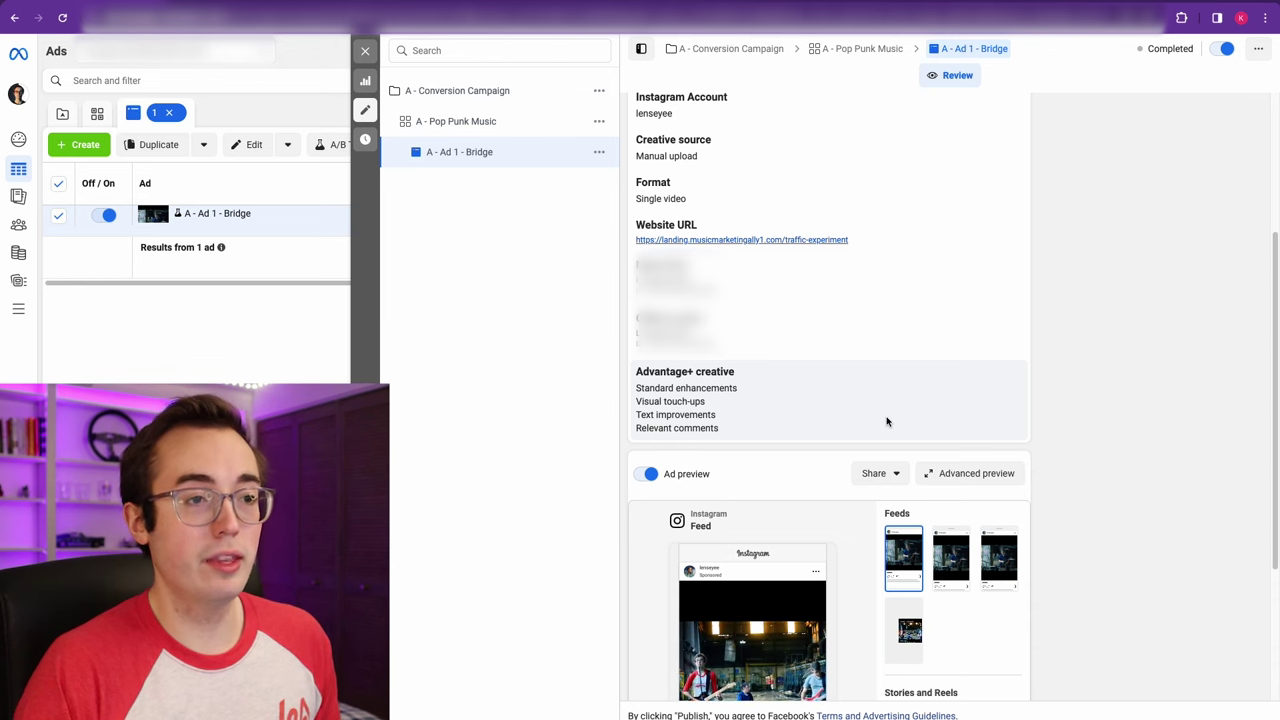
{"action": "scroll", "coordinate": [851, 414], "scroll_direction": "down", "scroll_amount": 3}
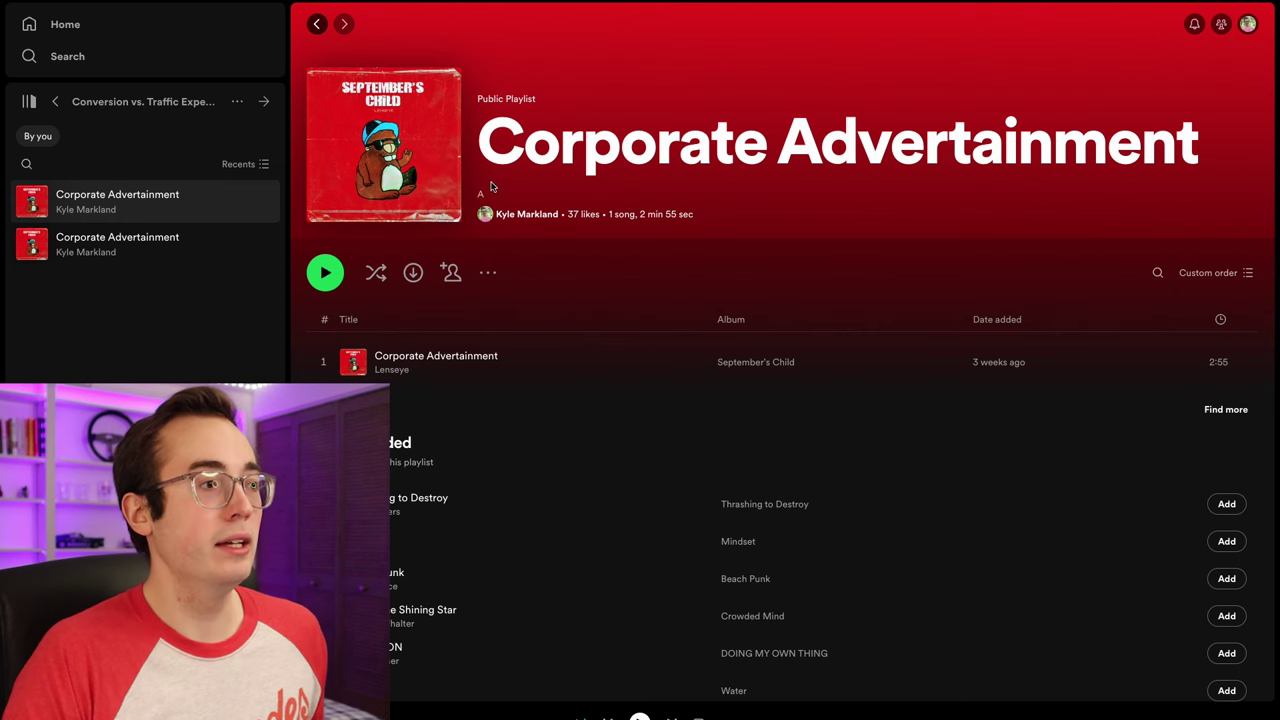
Compare the likes of the two Corporate Advertainment playlists, A and B, in Spotify
{"action": "left_click", "coordinate": [136, 246]}
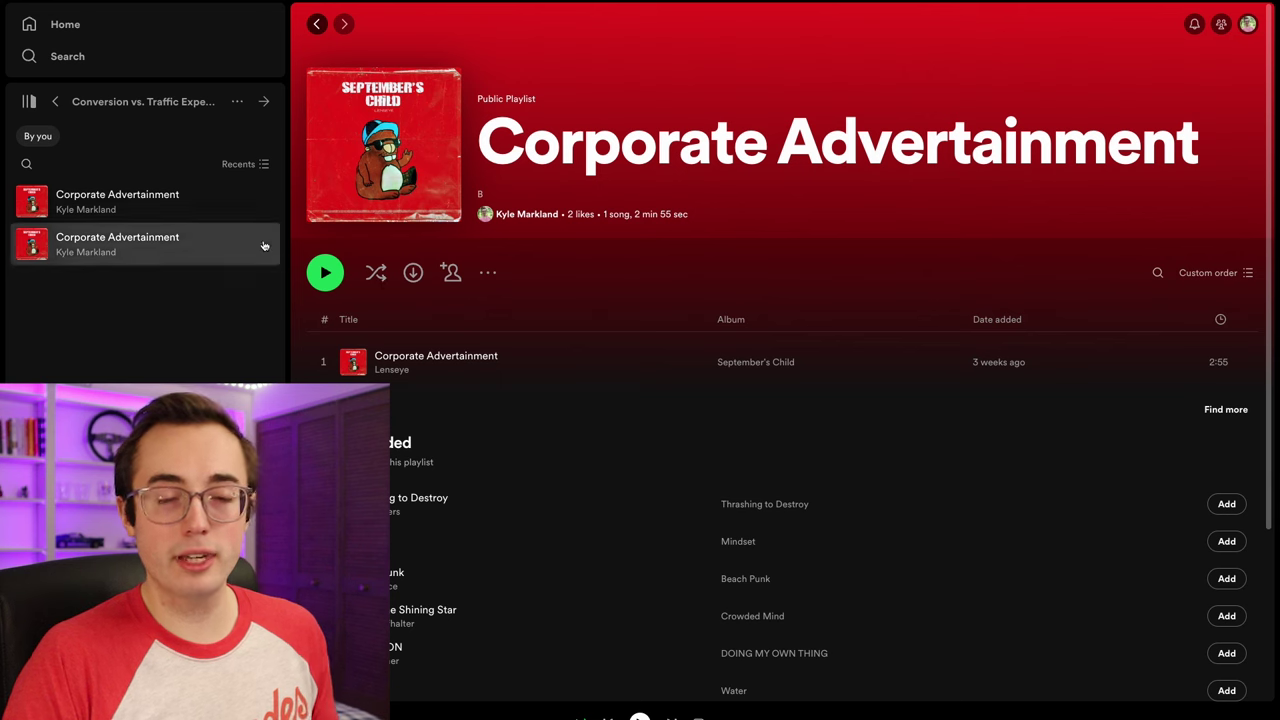
{"action": "left_click", "coordinate": [237, 207]}
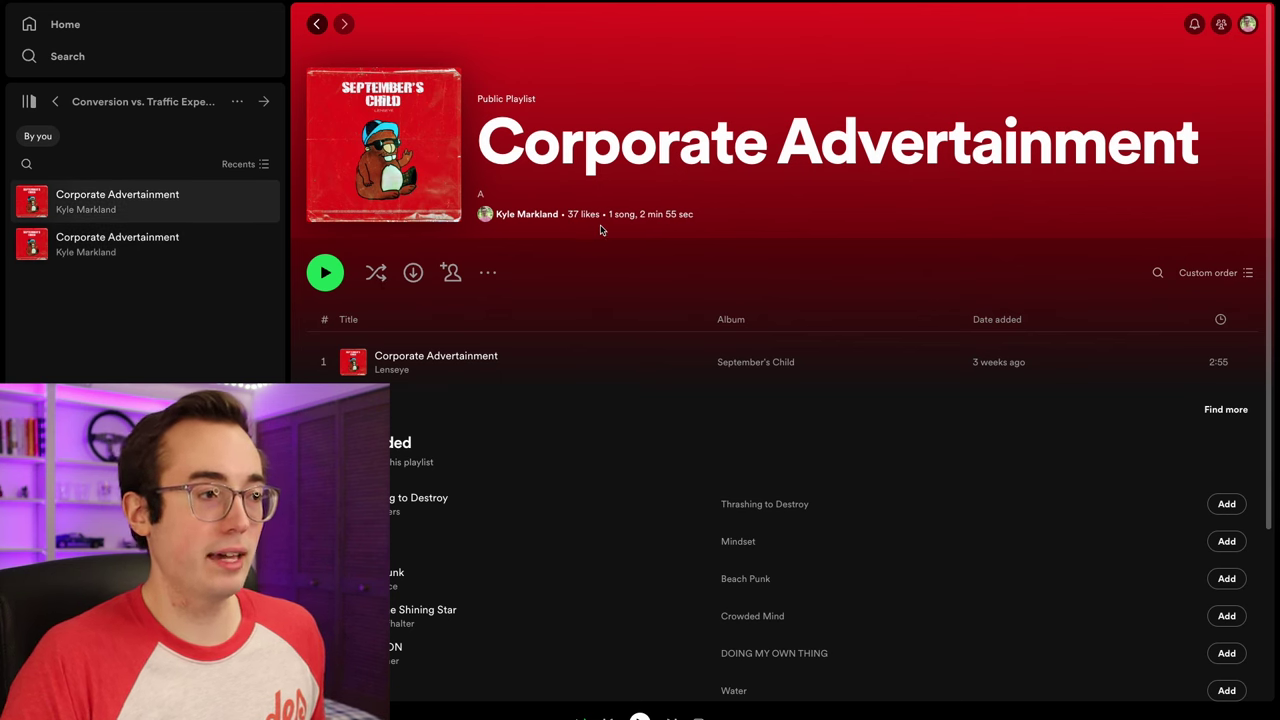
{"action": "left_click", "coordinate": [226, 245]}
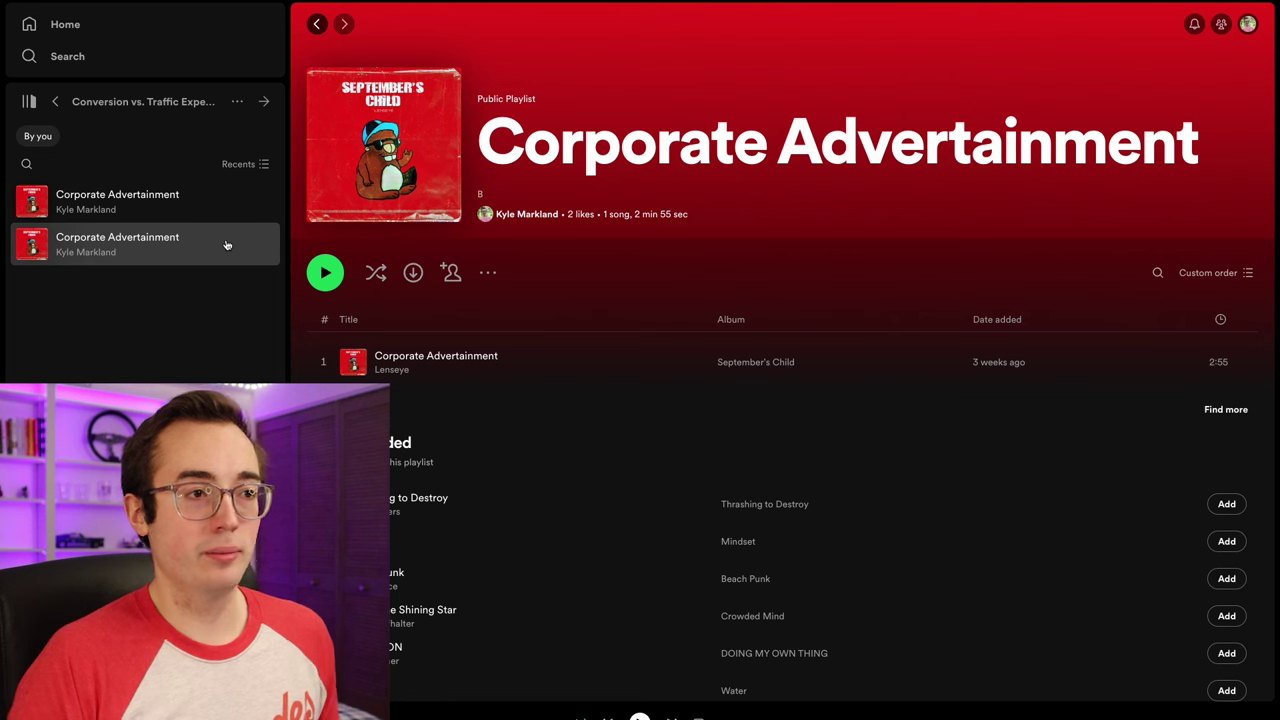
{"action": "left_click", "coordinate": [200, 207]}
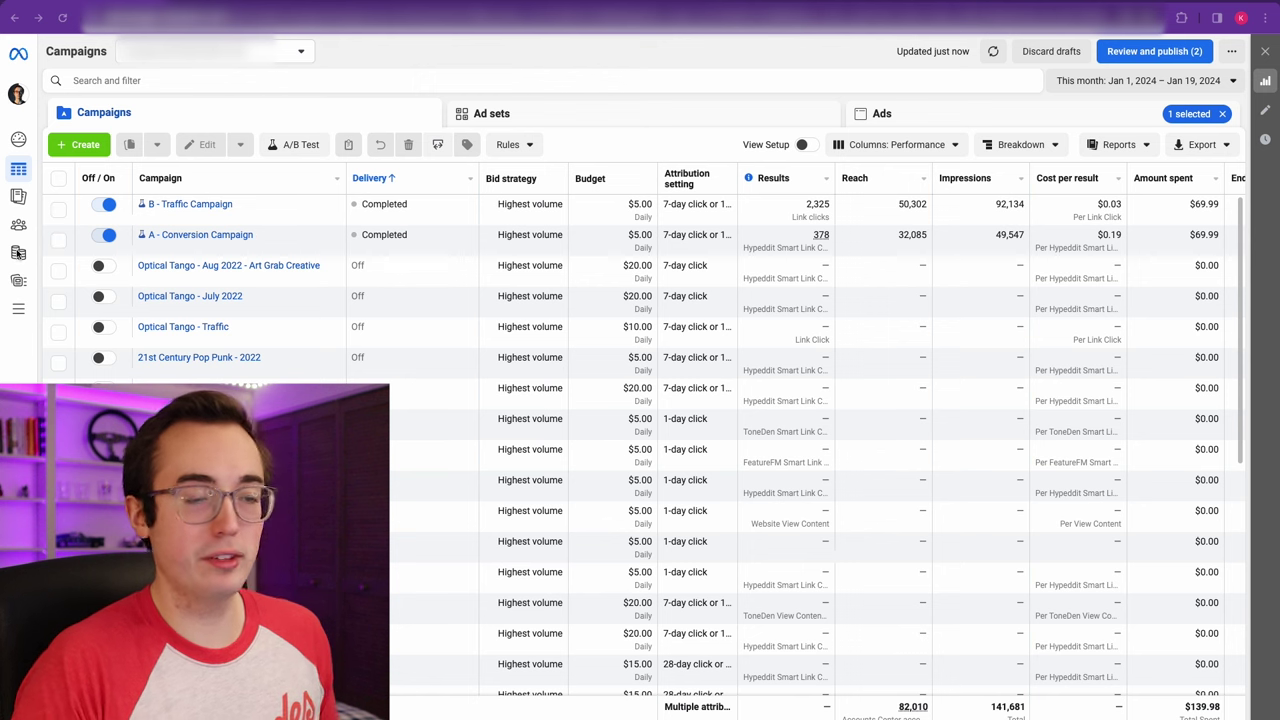
Start a new campaign to compare the Traffic and Sales objectives, including the Conversions description, and close the dialog without creating it
{"action": "left_click", "coordinate": [58, 241]}
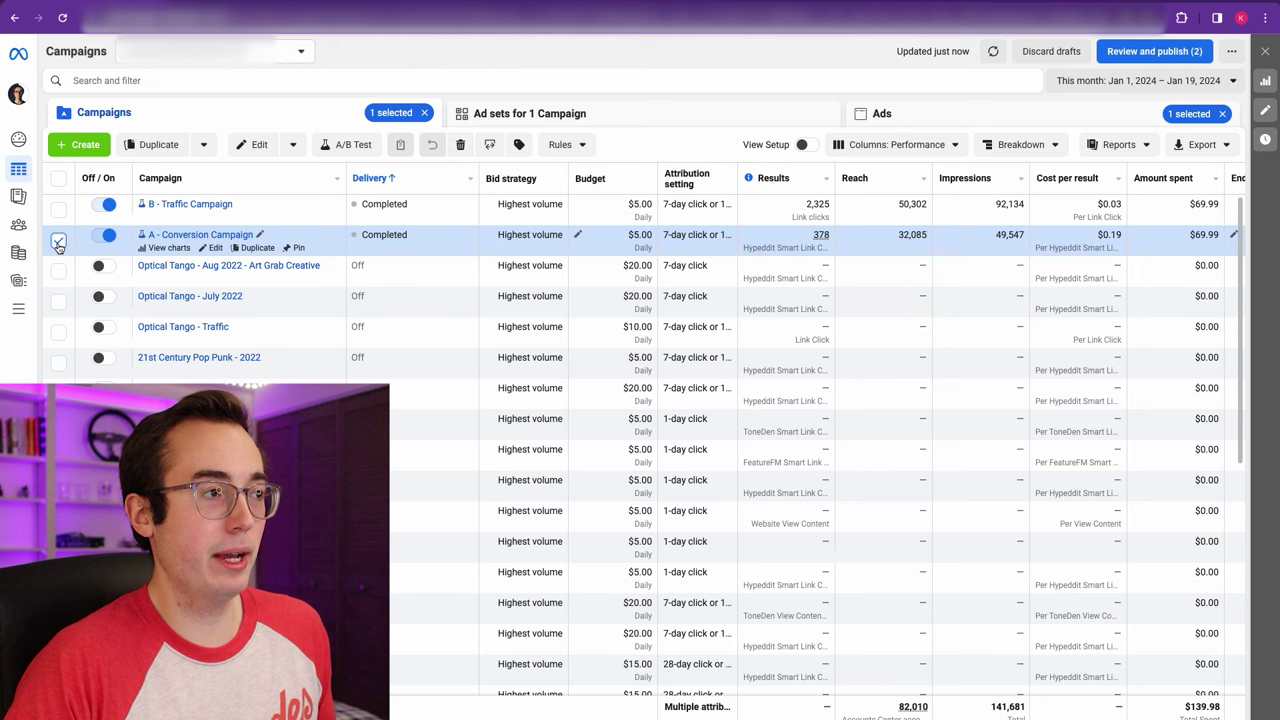
{"action": "left_click", "coordinate": [58, 241]}
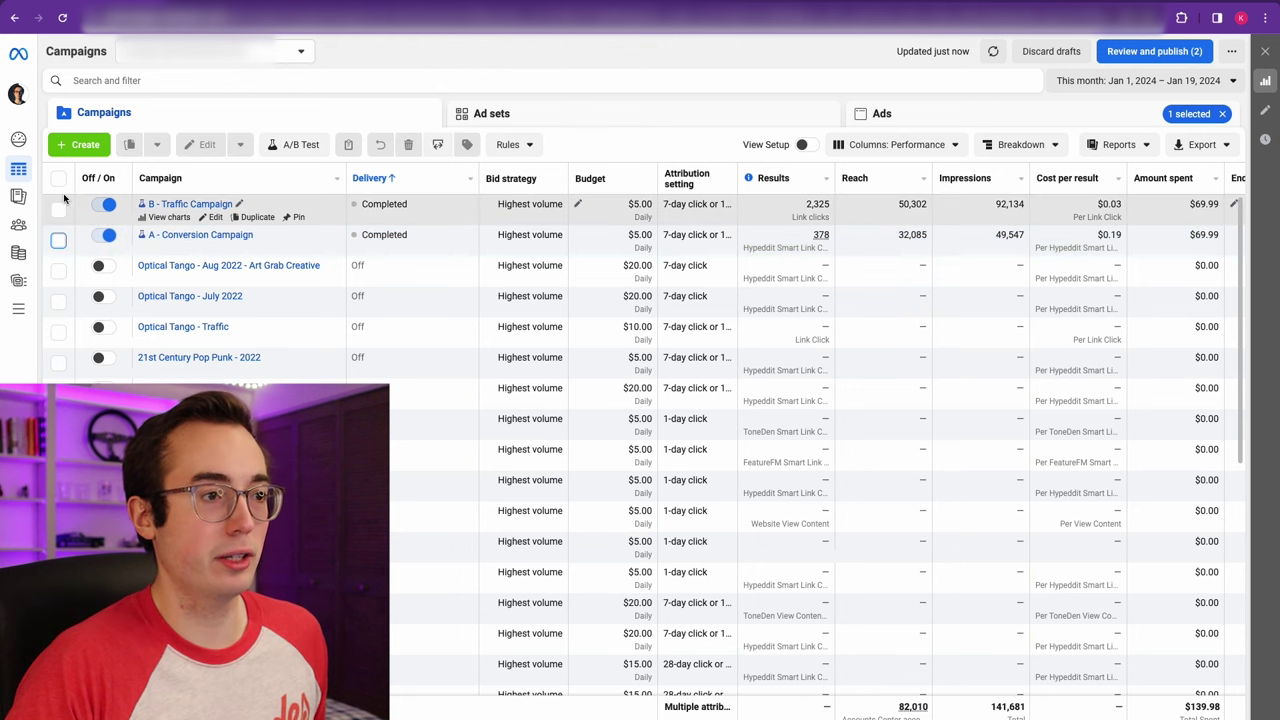
{"action": "left_click", "coordinate": [86, 145]}
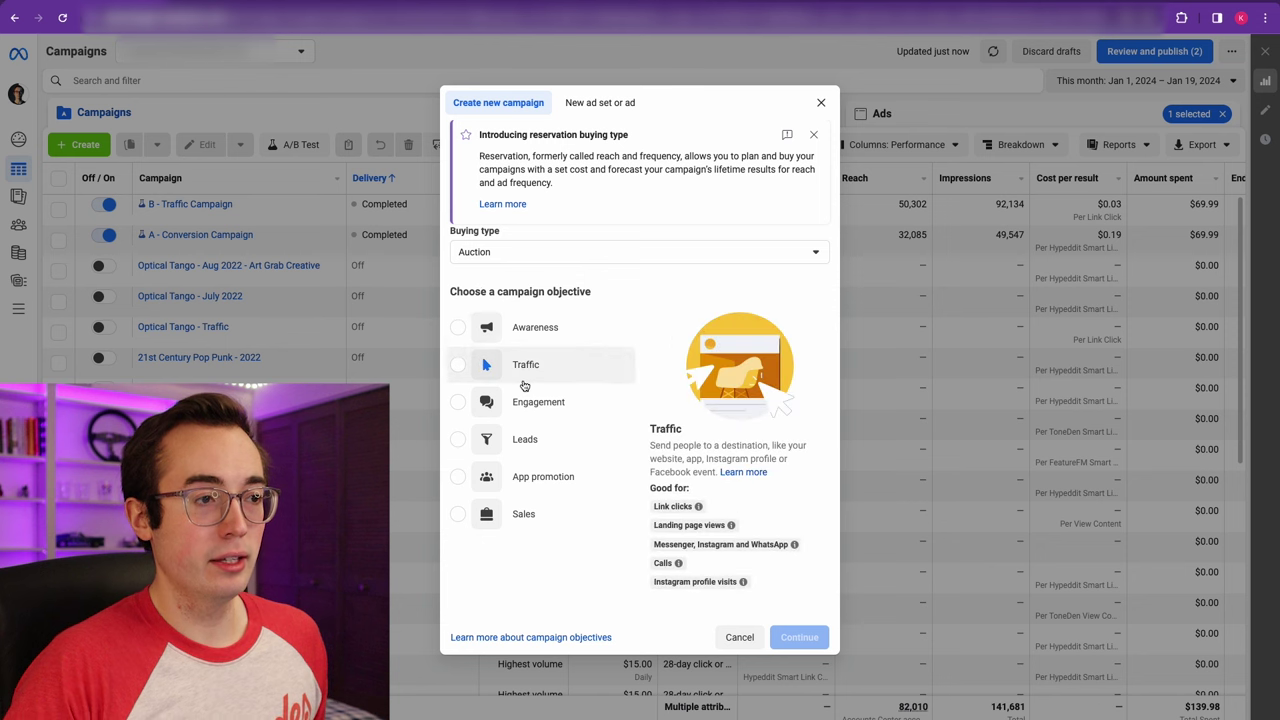
{"action": "mouse_move", "coordinate": [499, 365]}
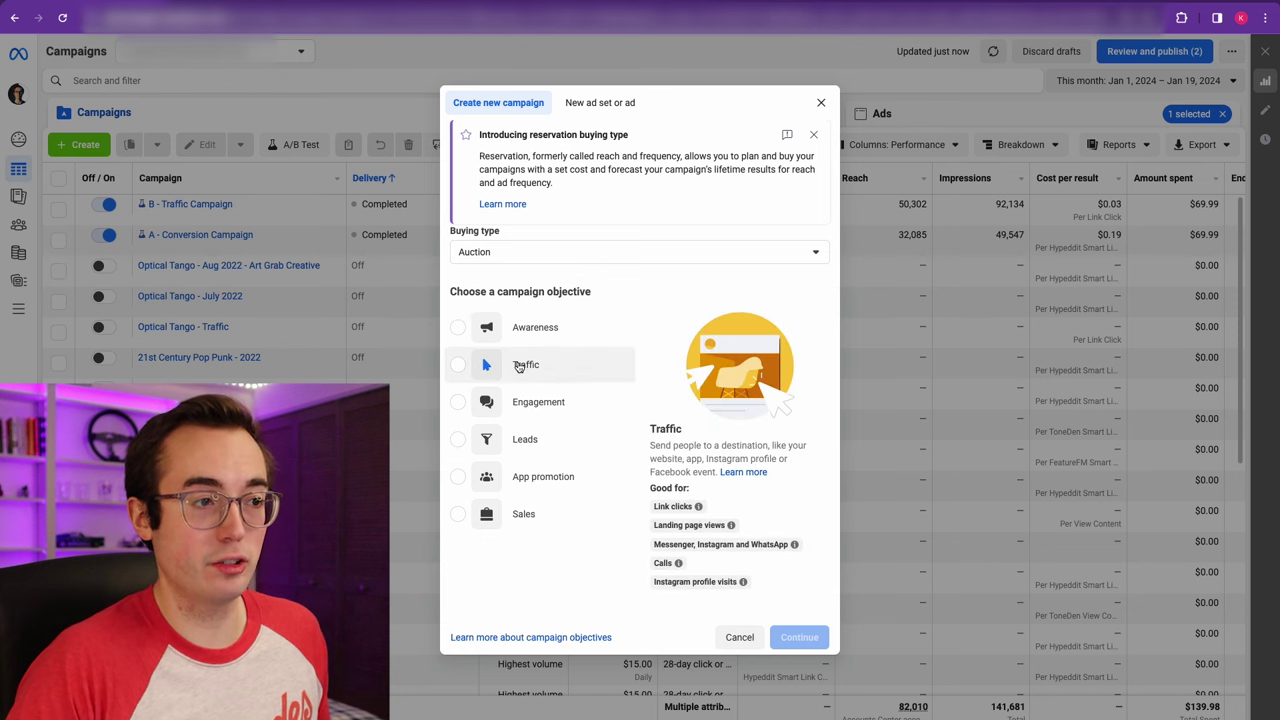
{"action": "left_click", "coordinate": [460, 366]}
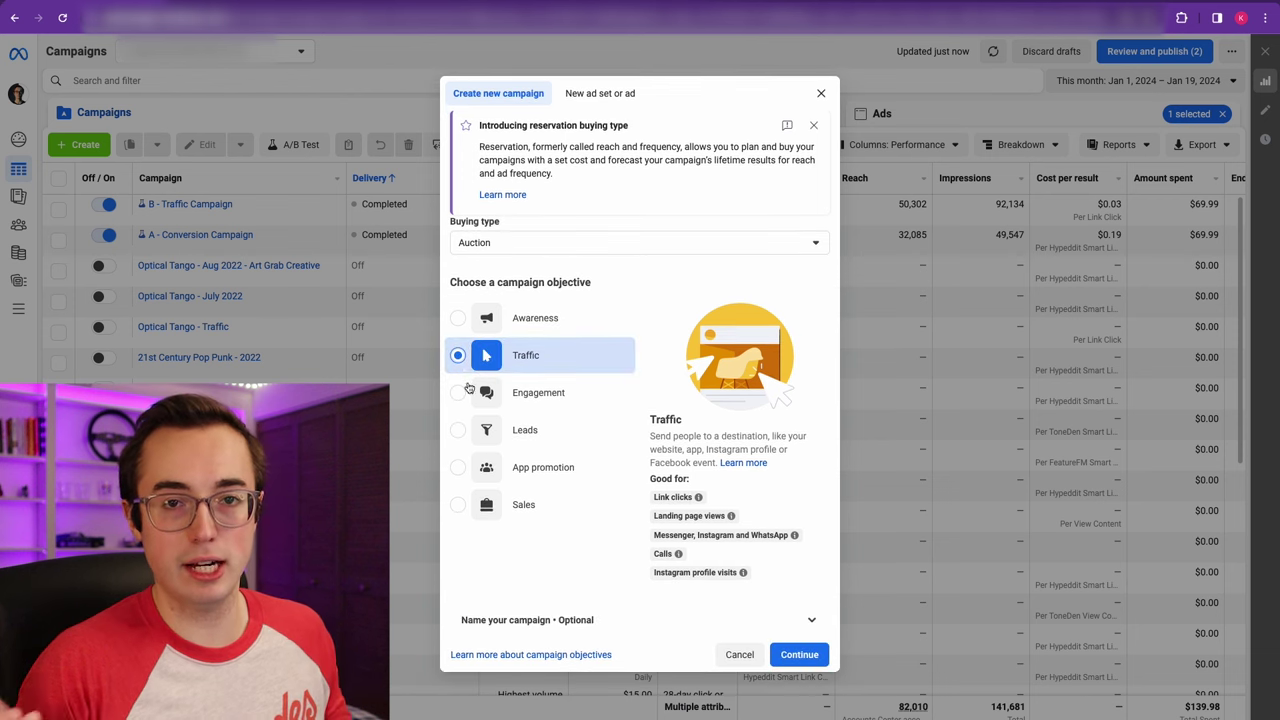
{"action": "left_click", "coordinate": [466, 507]}
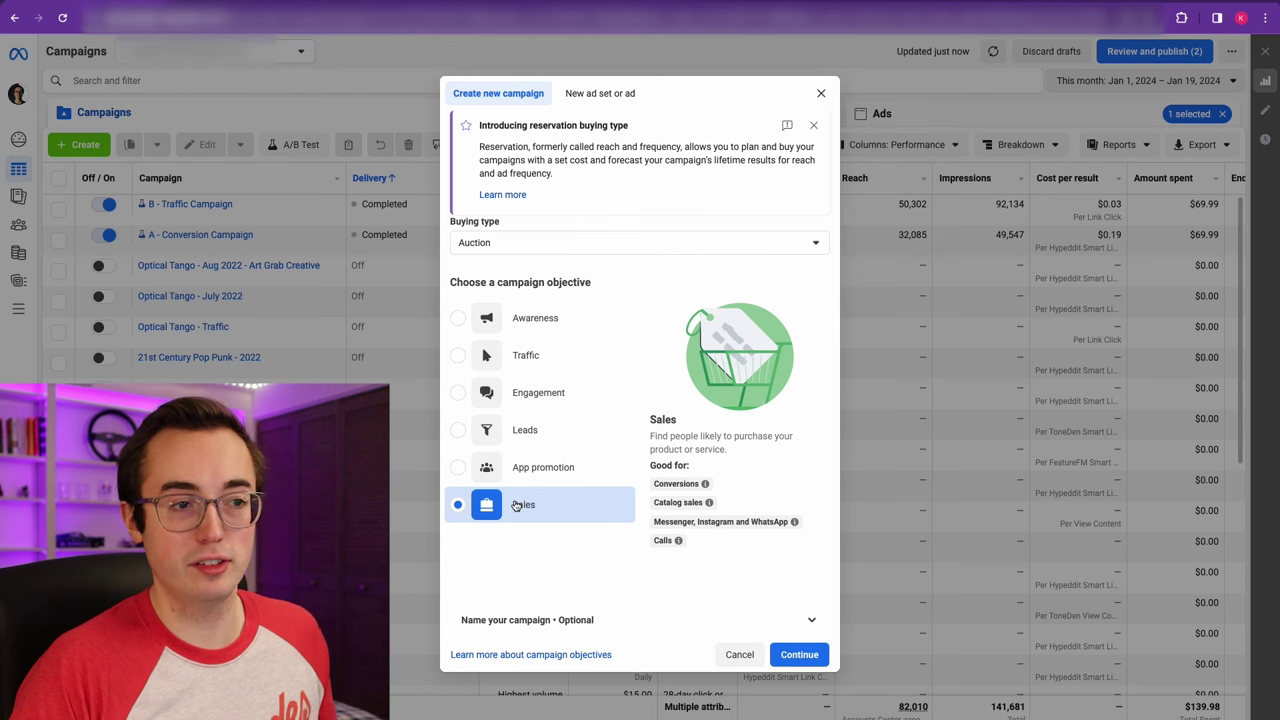
{"action": "mouse_move", "coordinate": [705, 485]}
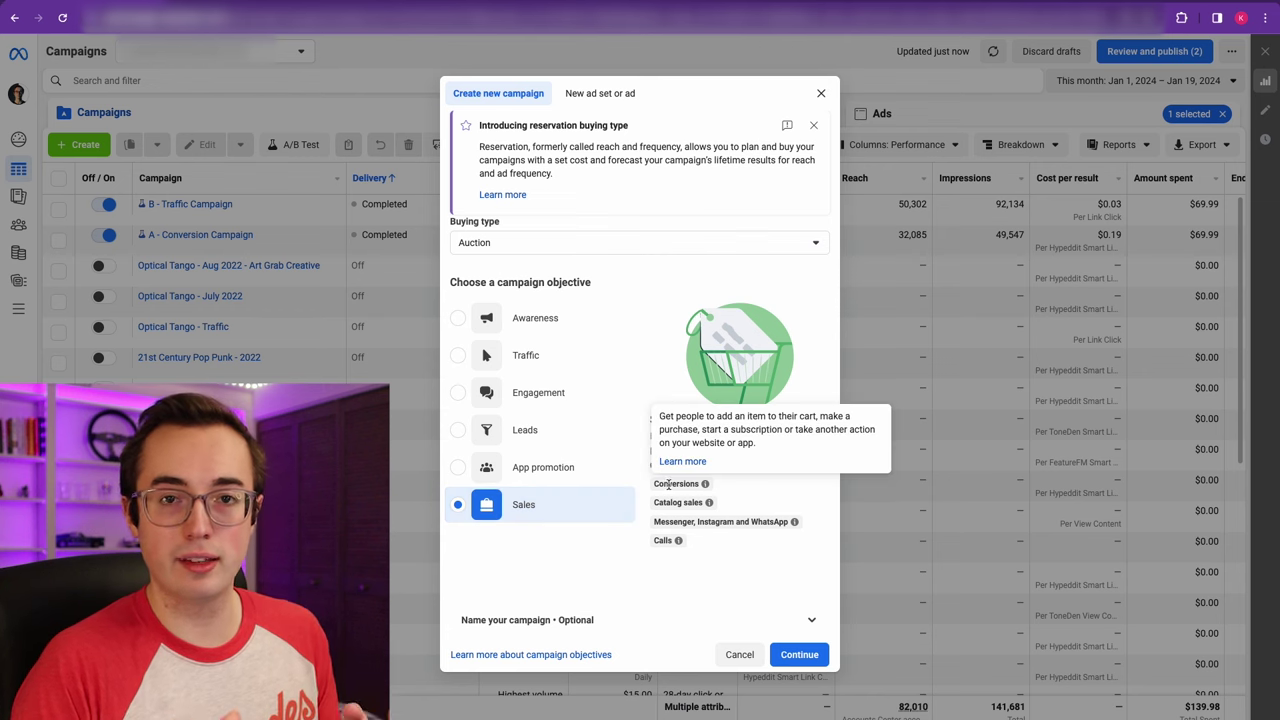
{"action": "left_click_drag", "start_coordinate": [654, 484], "coordinate": [706, 486]}
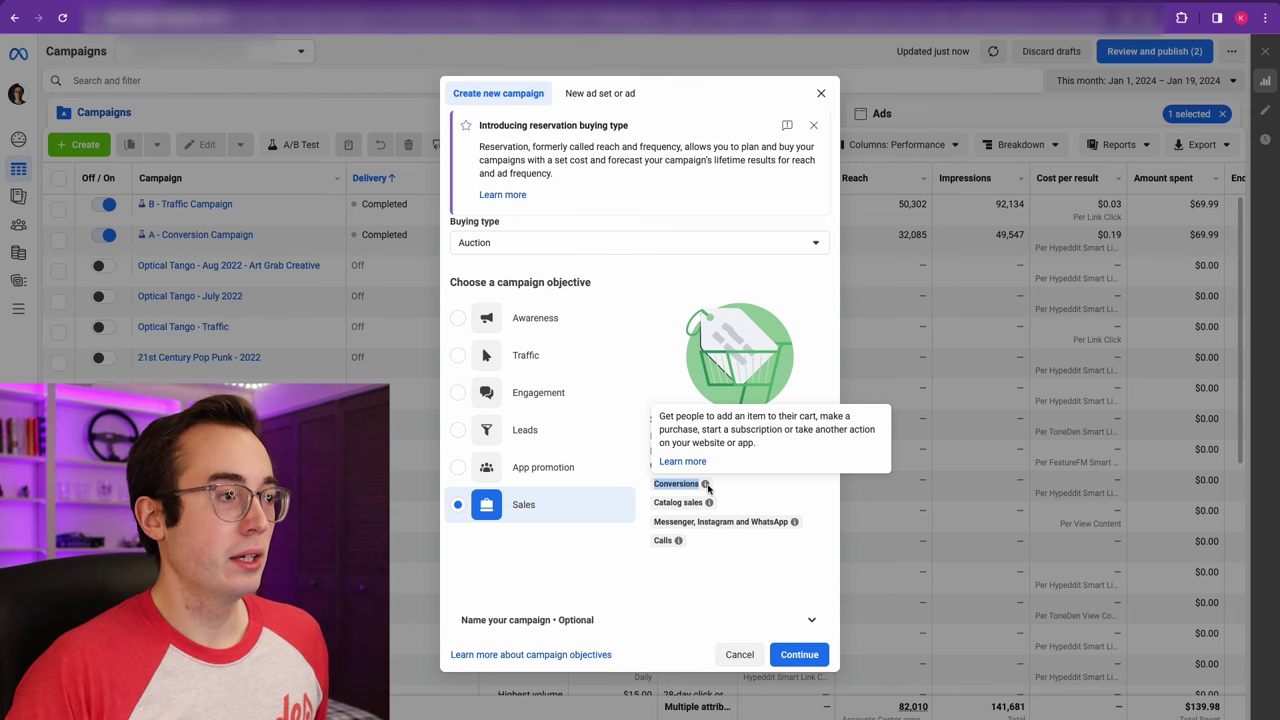
{"action": "left_click", "coordinate": [821, 93]}
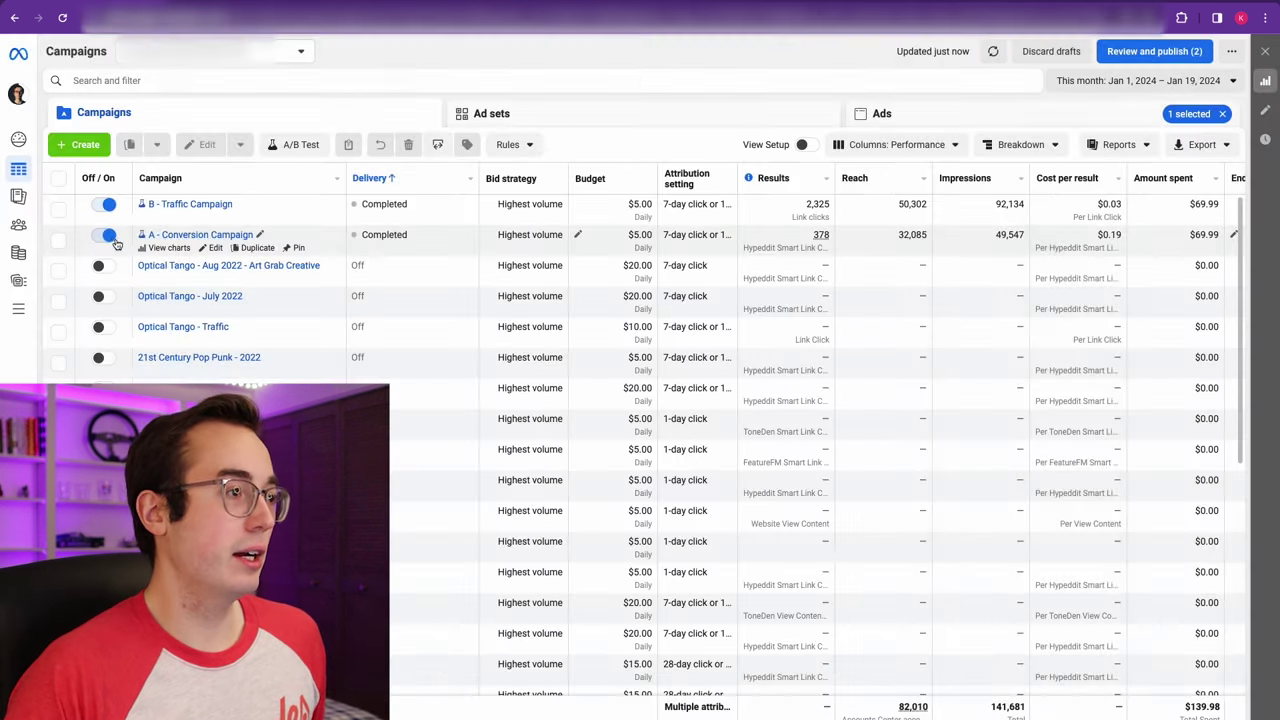
Open A - Conversion Campaign for editing and review its objective, daily budget and bid strategy settings
{"action": "left_click", "coordinate": [62, 240]}
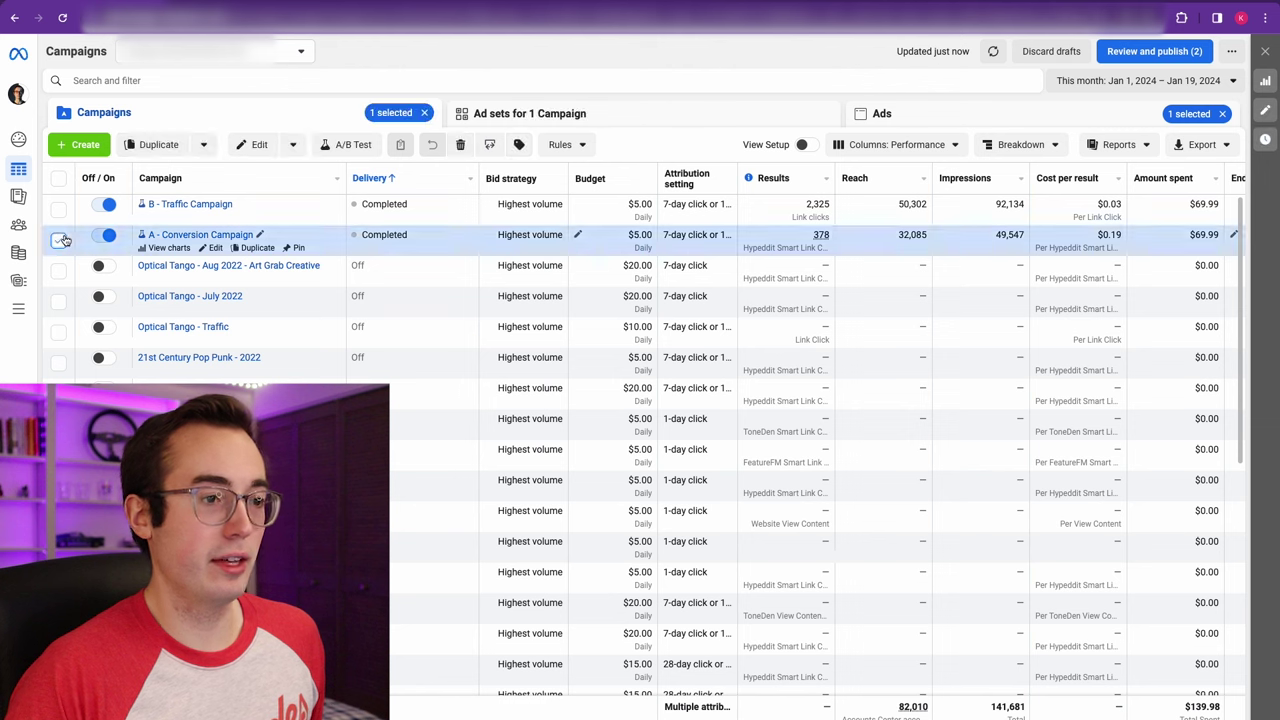
{"action": "left_click", "coordinate": [216, 248]}
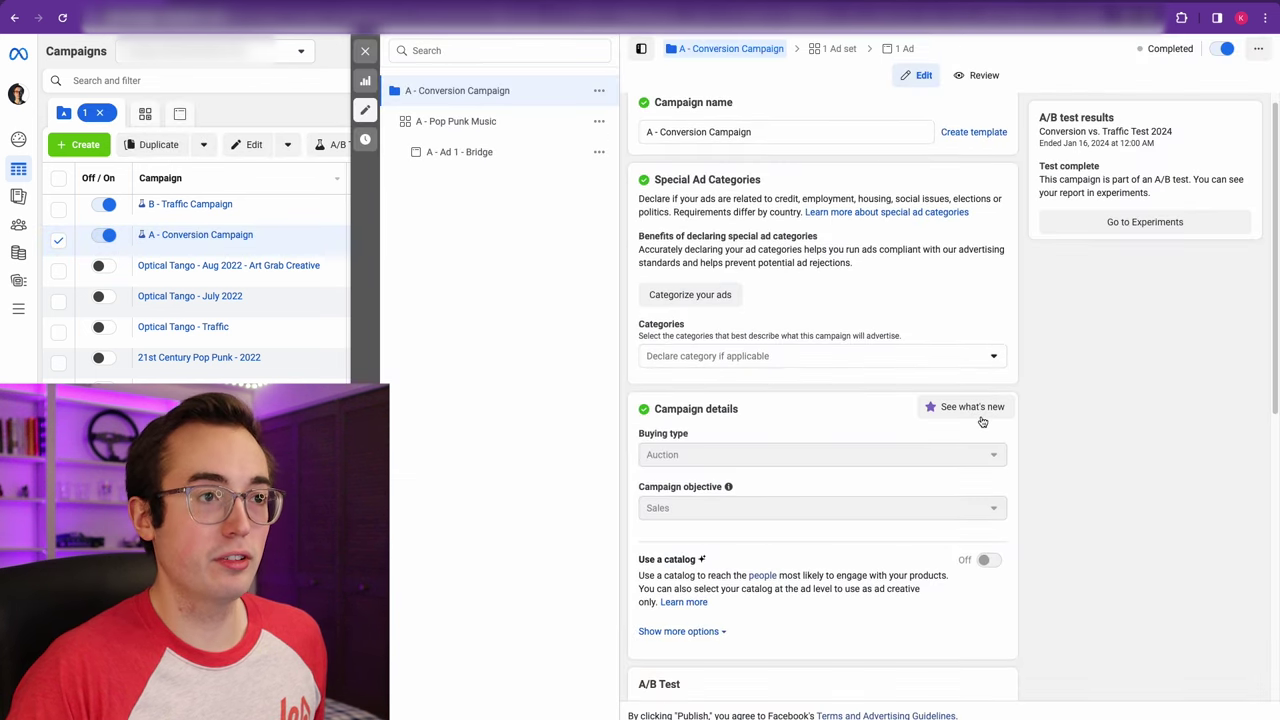
{"action": "scroll", "coordinate": [968, 430], "scroll_direction": "down", "scroll_amount": 2}
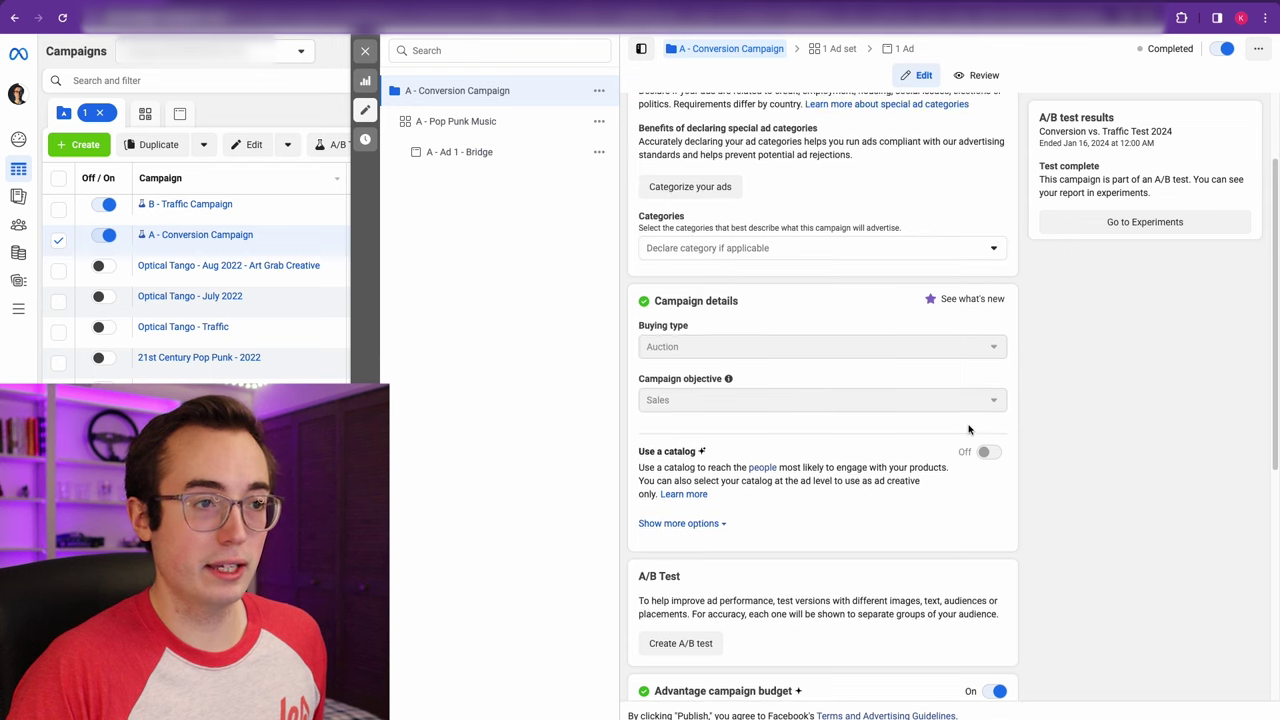
{"action": "scroll", "coordinate": [1090, 500], "scroll_direction": "down", "scroll_amount": 5}
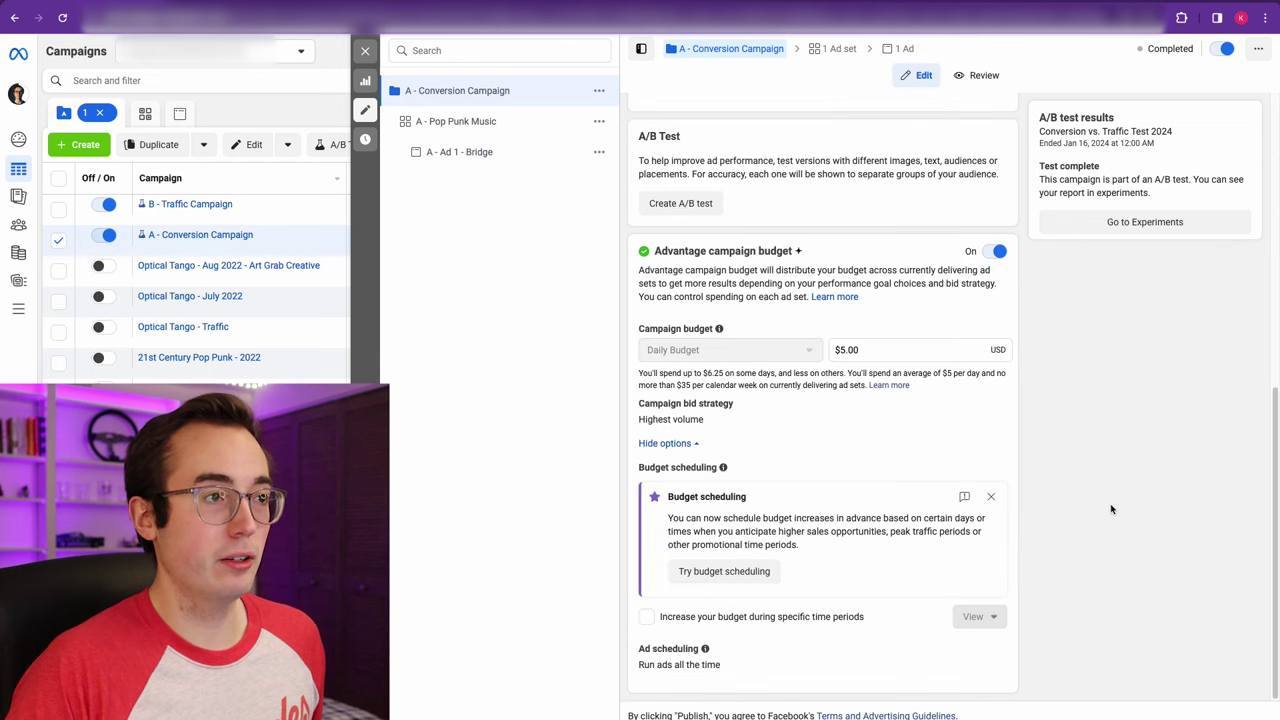
Open the A - Pop Punk Music ad set and review its schedule and saved audience targeting
{"action": "left_click", "coordinate": [462, 126]}
{"action": "scroll", "coordinate": [708, 432], "scroll_direction": "down", "scroll_amount": 10}
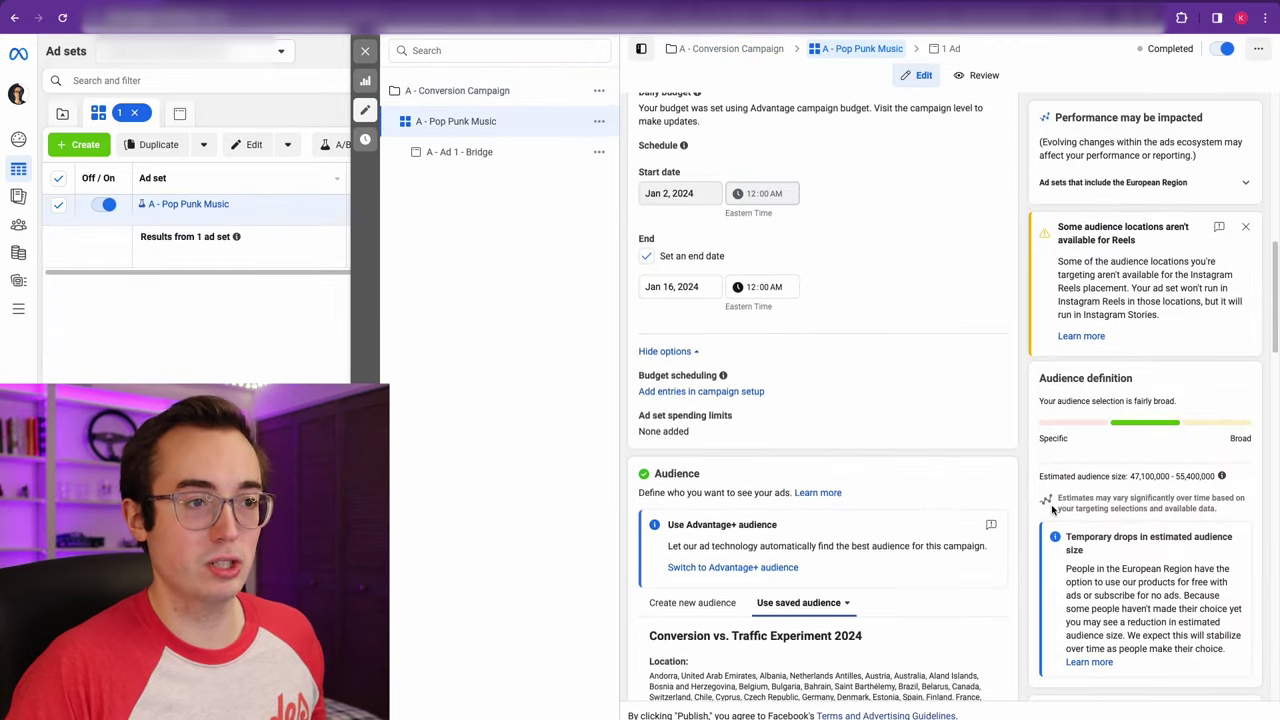
{"action": "scroll", "coordinate": [708, 435], "scroll_direction": "down", "scroll_amount": 2}
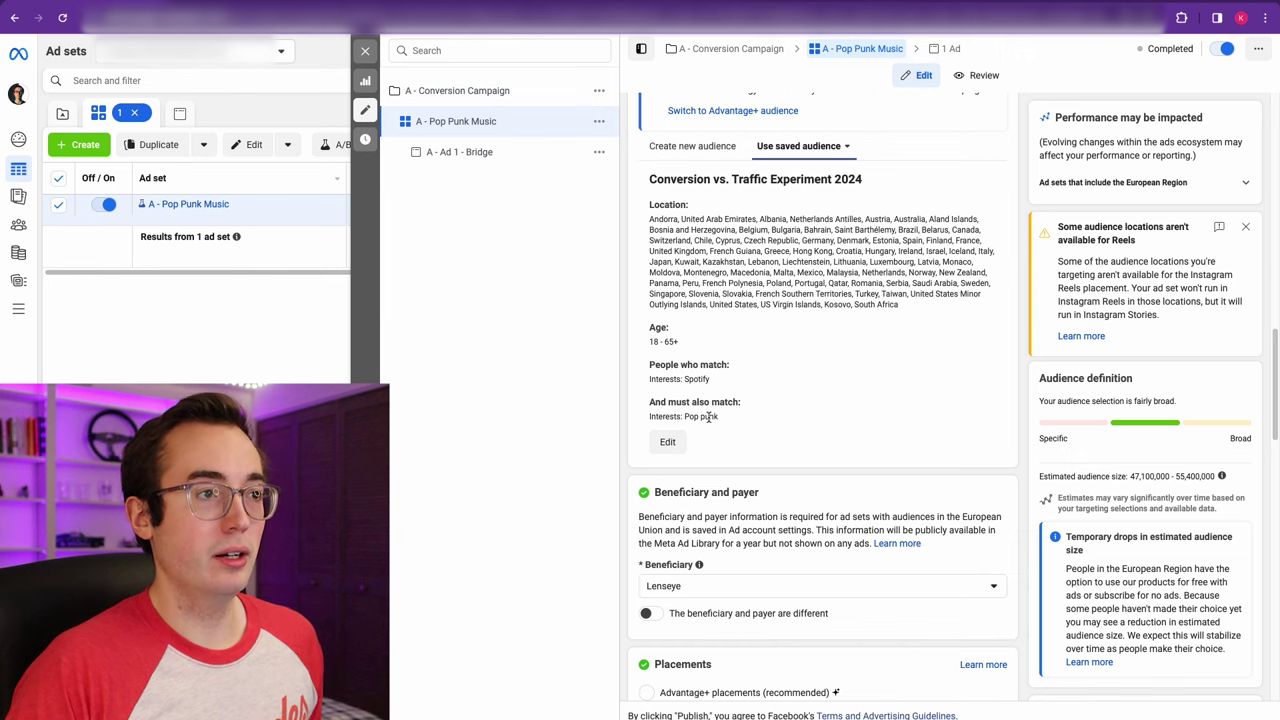
Open the ad A - Ad 1 - Bridge and examine its Instagram feed preview
{"action": "left_click", "coordinate": [512, 158]}
{"action": "scroll", "coordinate": [820, 420], "scroll_direction": "down", "scroll_amount": 2}
{"action": "scroll", "coordinate": [908, 493], "scroll_direction": "down", "scroll_amount": 4}
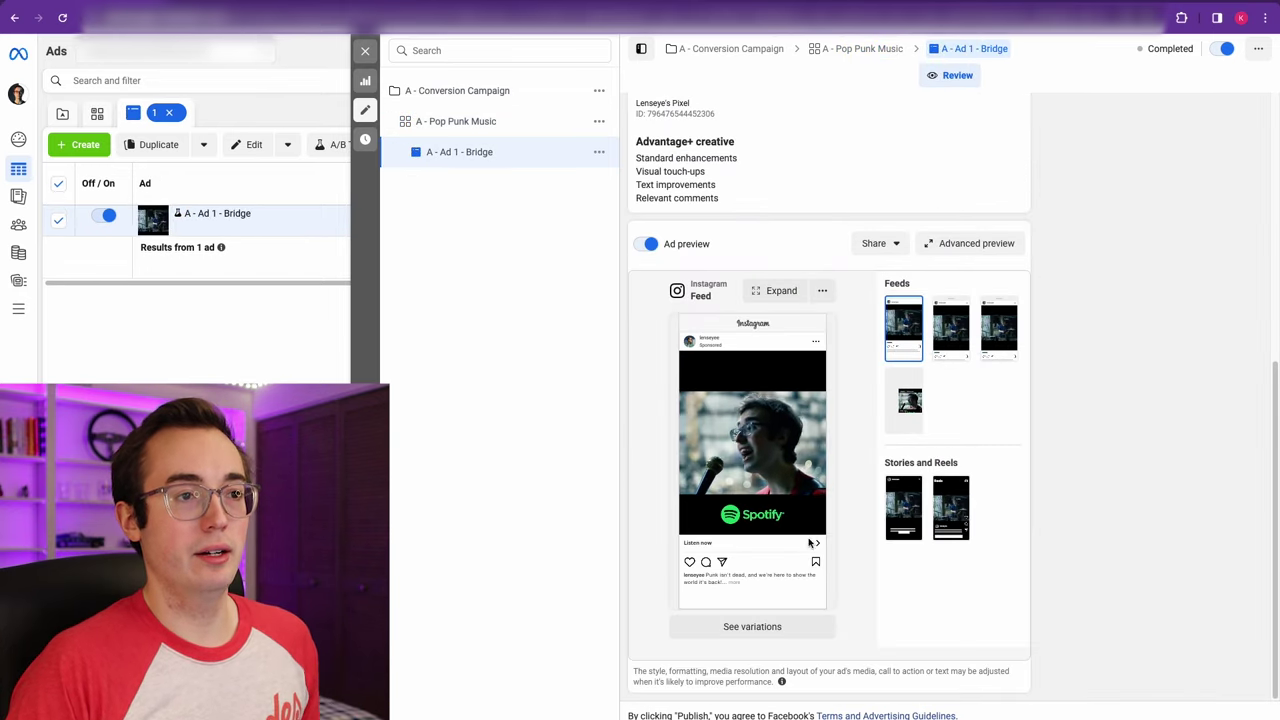
Open the website URL of A - Ad 1 - Bridge and follow the landing page's Spotify play link
{"action": "scroll", "coordinate": [748, 625], "scroll_direction": "up", "scroll_amount": 3}
{"action": "scroll", "coordinate": [748, 626], "scroll_direction": "up", "scroll_amount": 3}
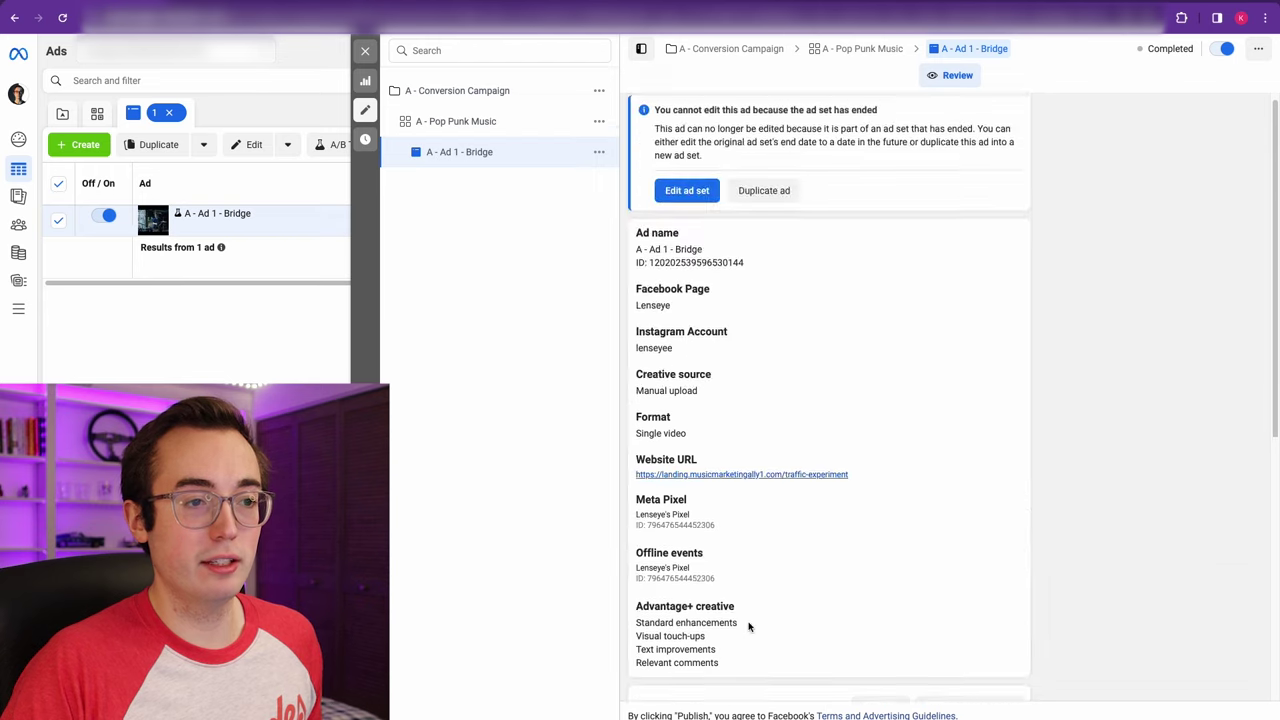
{"action": "left_click", "coordinate": [748, 485]}
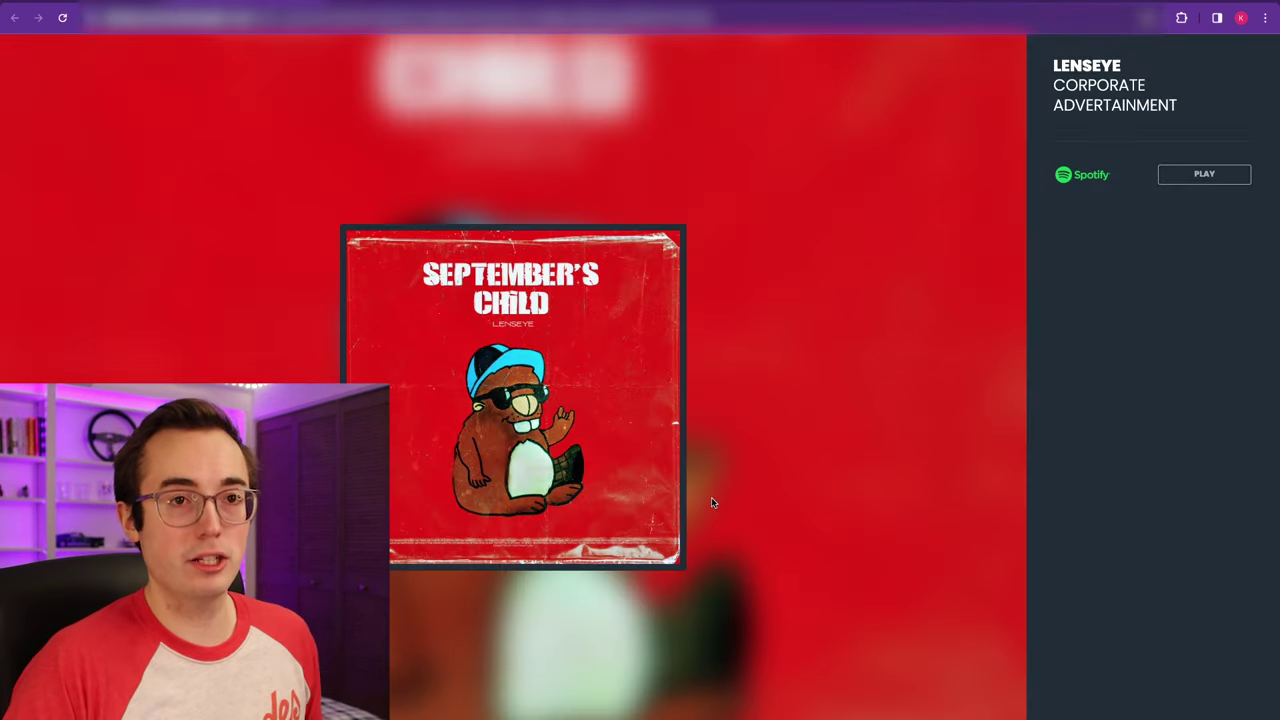
{"action": "left_click", "coordinate": [1208, 175]}
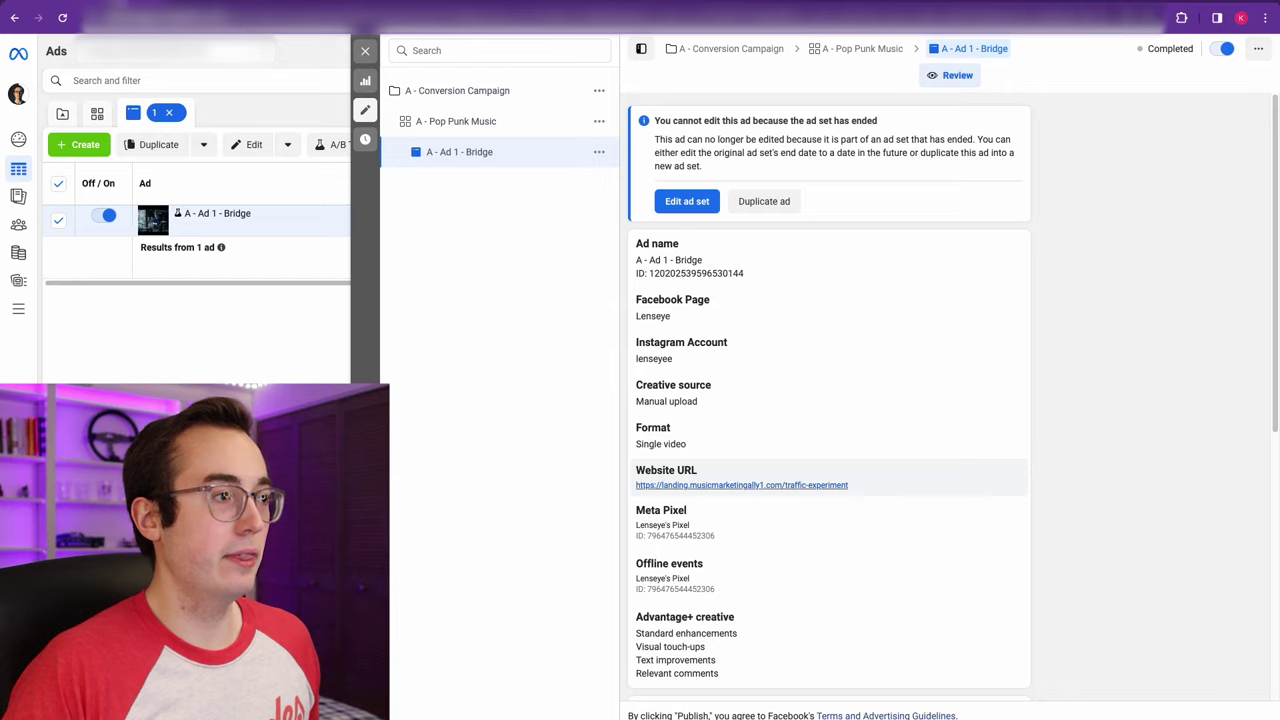
Close the ad editor and clear the selections of A - Ad 1 - Bridge and A - Conversion Campaign
{"action": "left_click", "coordinate": [365, 51]}
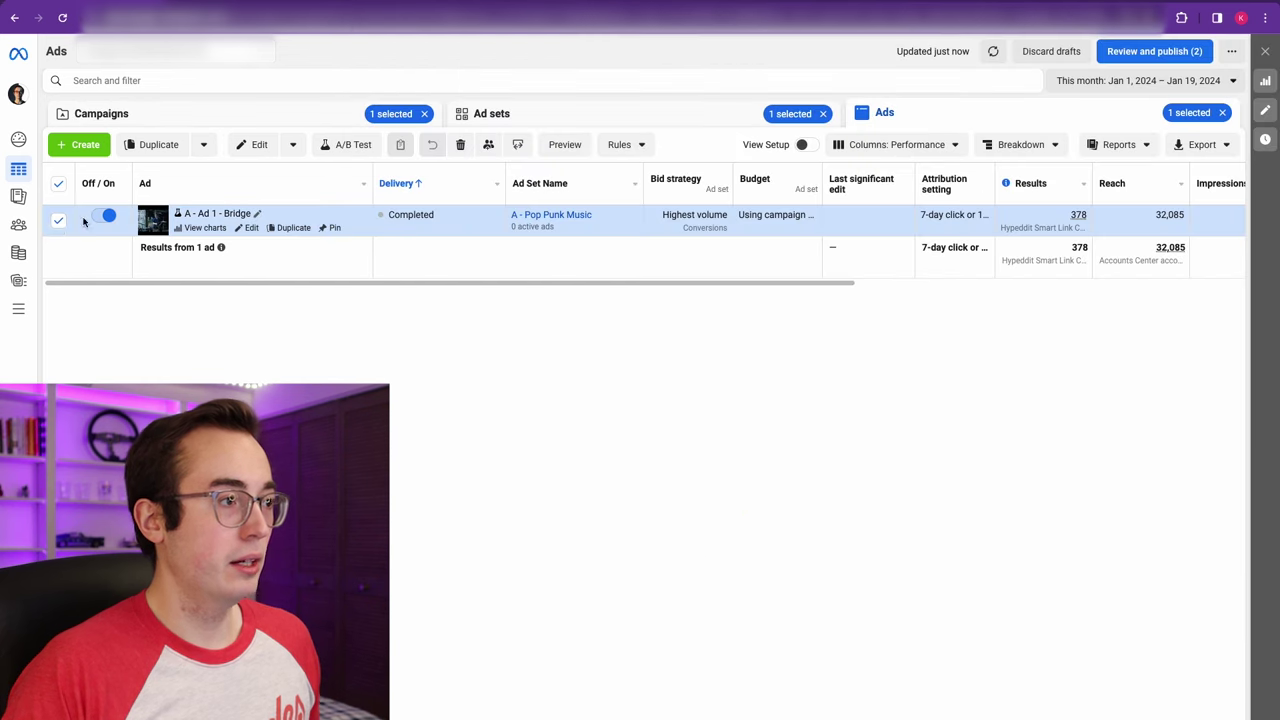
{"action": "left_click", "coordinate": [58, 220]}
{"action": "left_click", "coordinate": [101, 113]}
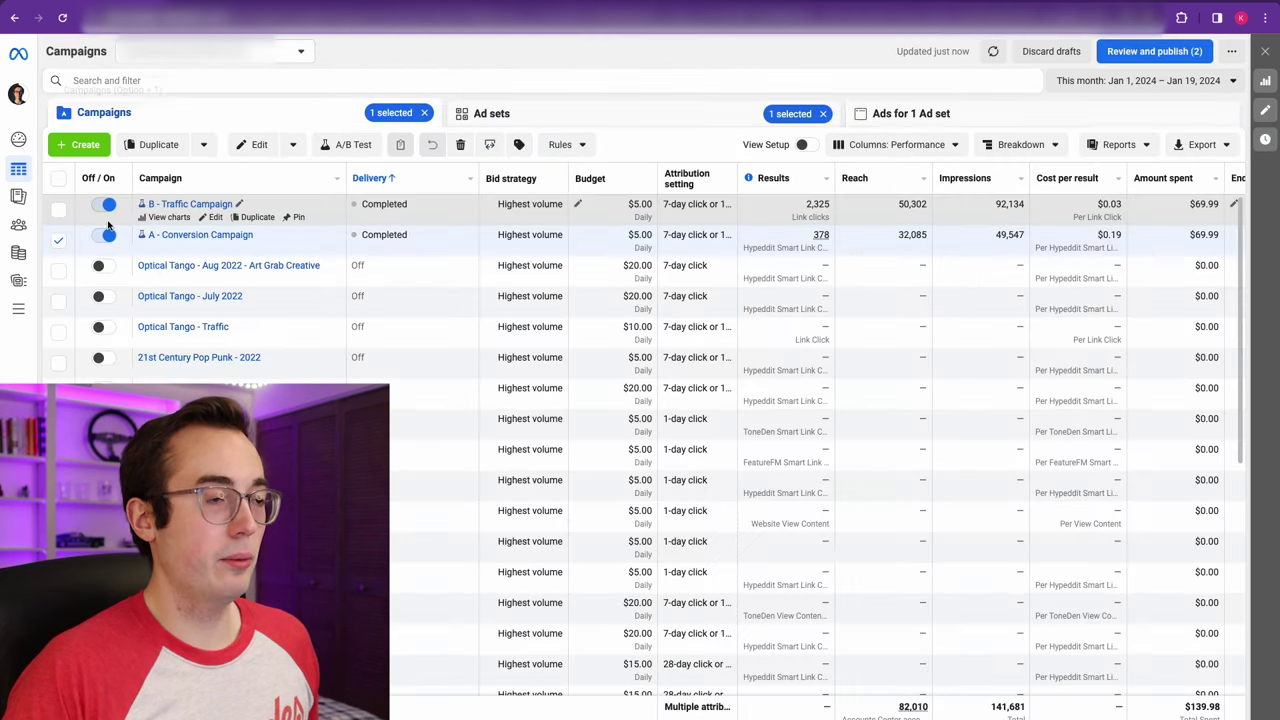
{"action": "left_click", "coordinate": [60, 241]}
Open the ad B - Ad 1 - Bridge in B - Traffic Campaign and examine its website URL and preview
{"action": "left_click", "coordinate": [58, 206]}
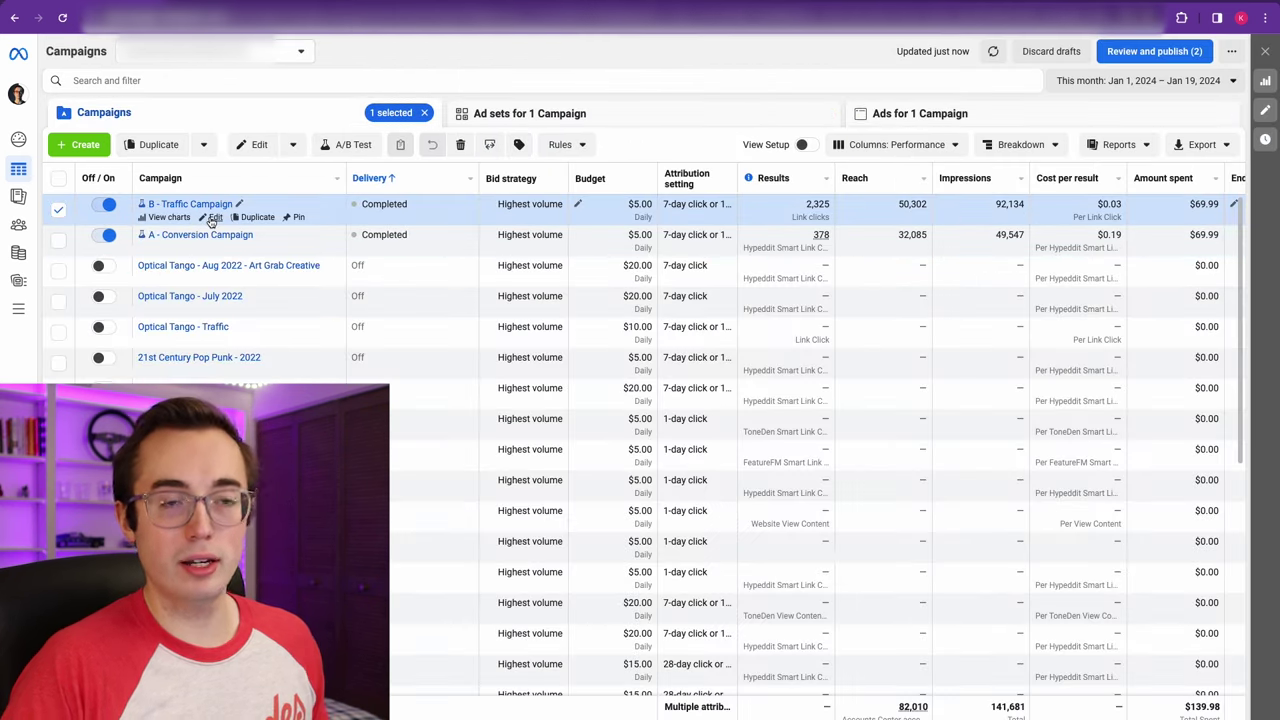
{"action": "left_click", "coordinate": [213, 217]}
{"action": "left_click", "coordinate": [438, 152]}
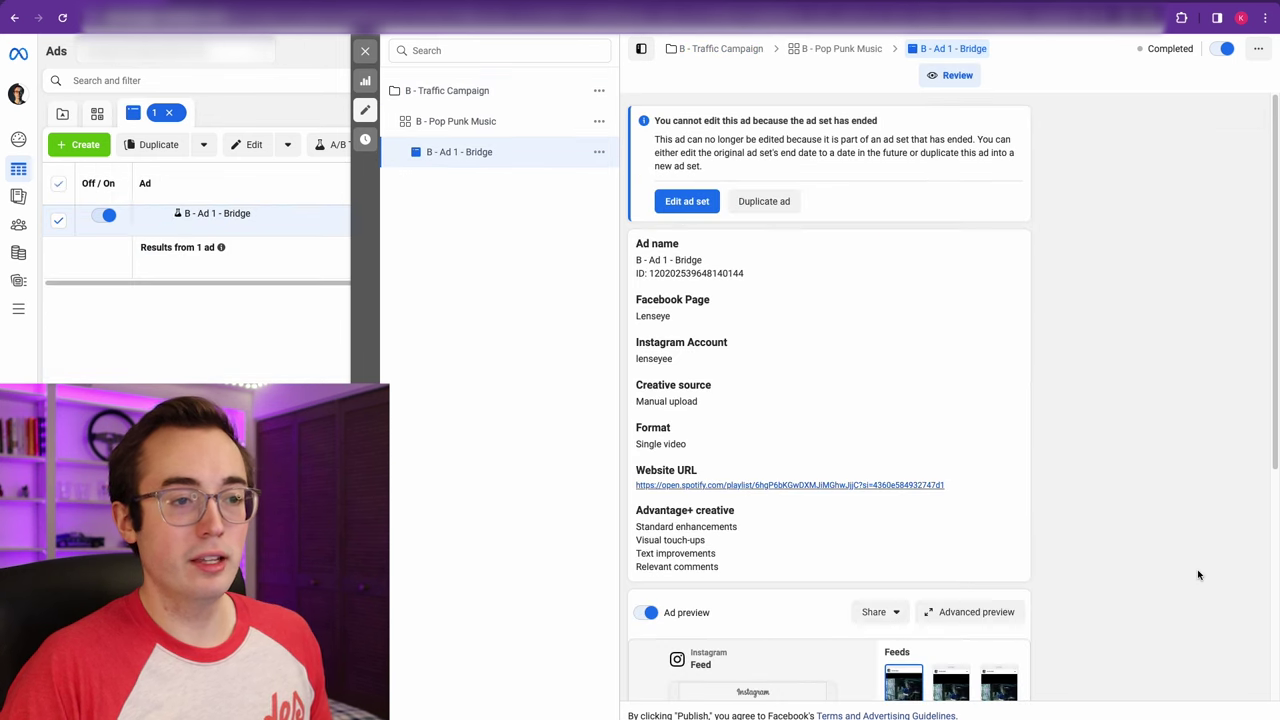
{"action": "scroll", "coordinate": [1175, 574], "scroll_direction": "down", "scroll_amount": 3}
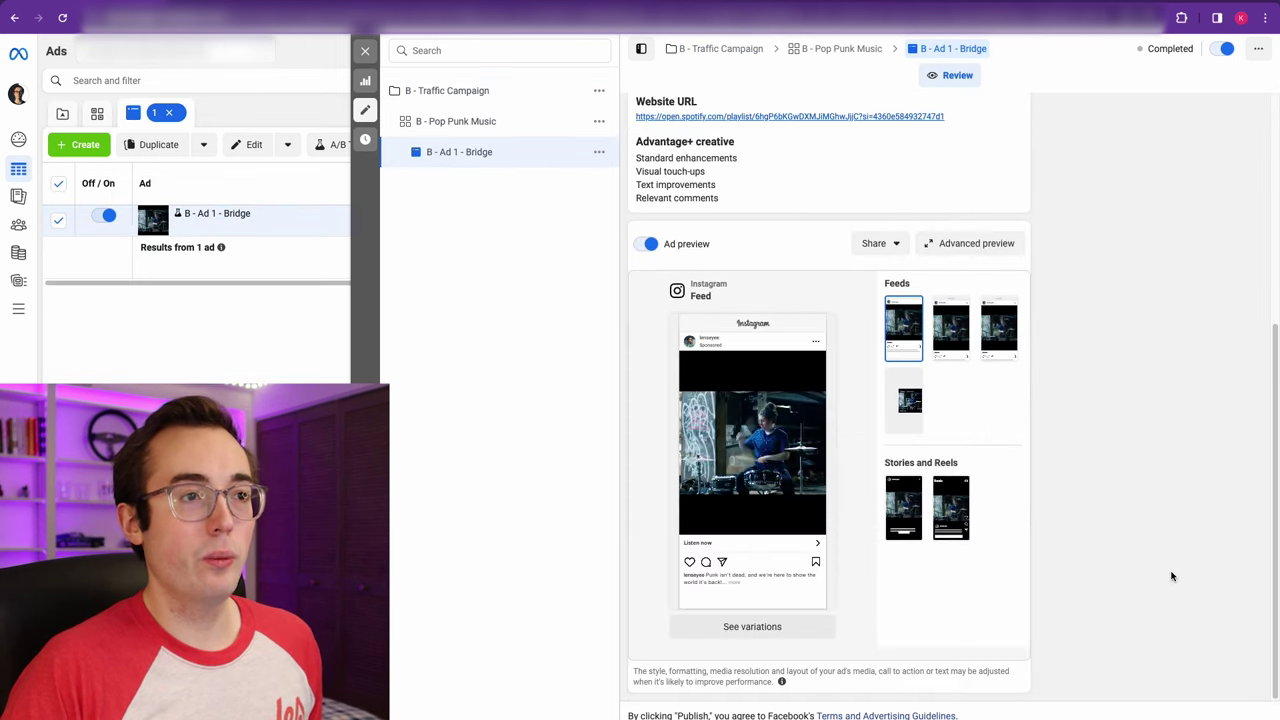
{"action": "scroll", "coordinate": [760, 480], "scroll_direction": "up", "scroll_amount": 1}
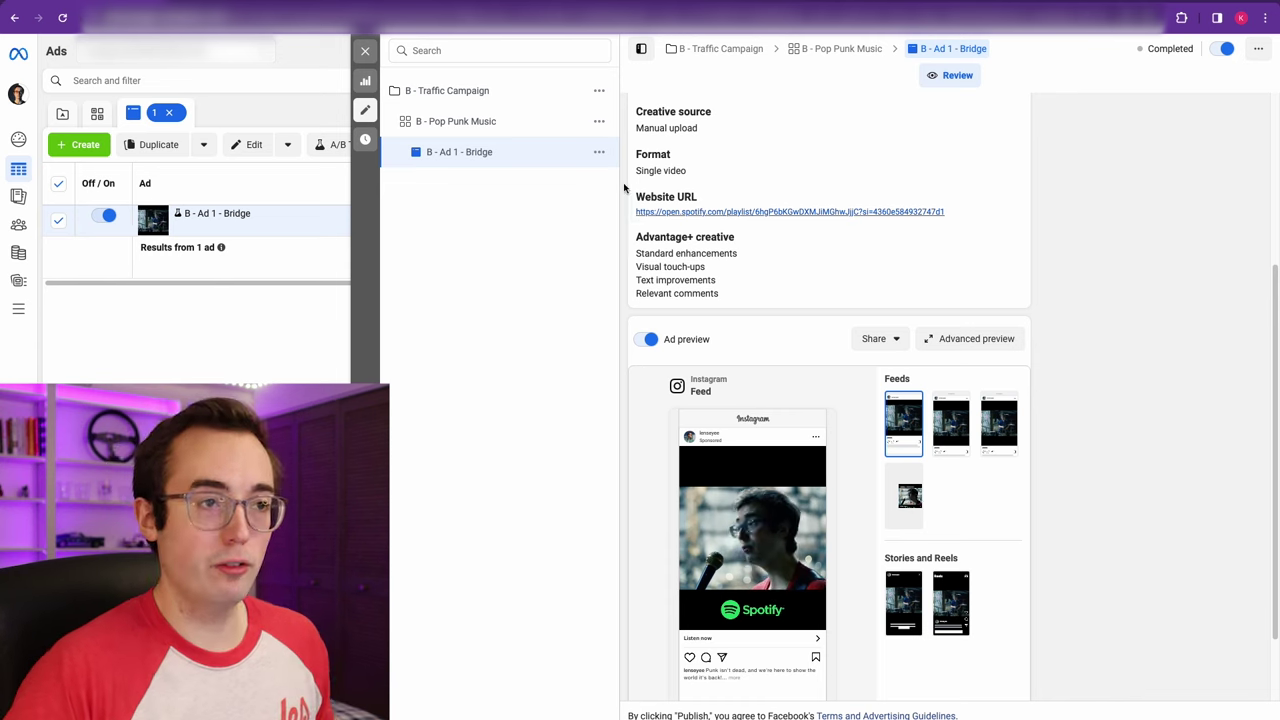
Follow the website URL of B - Ad 1 - Bridge to Spotify and decline opening the app for the B and A playlists
{"action": "left_click", "coordinate": [680, 212]}
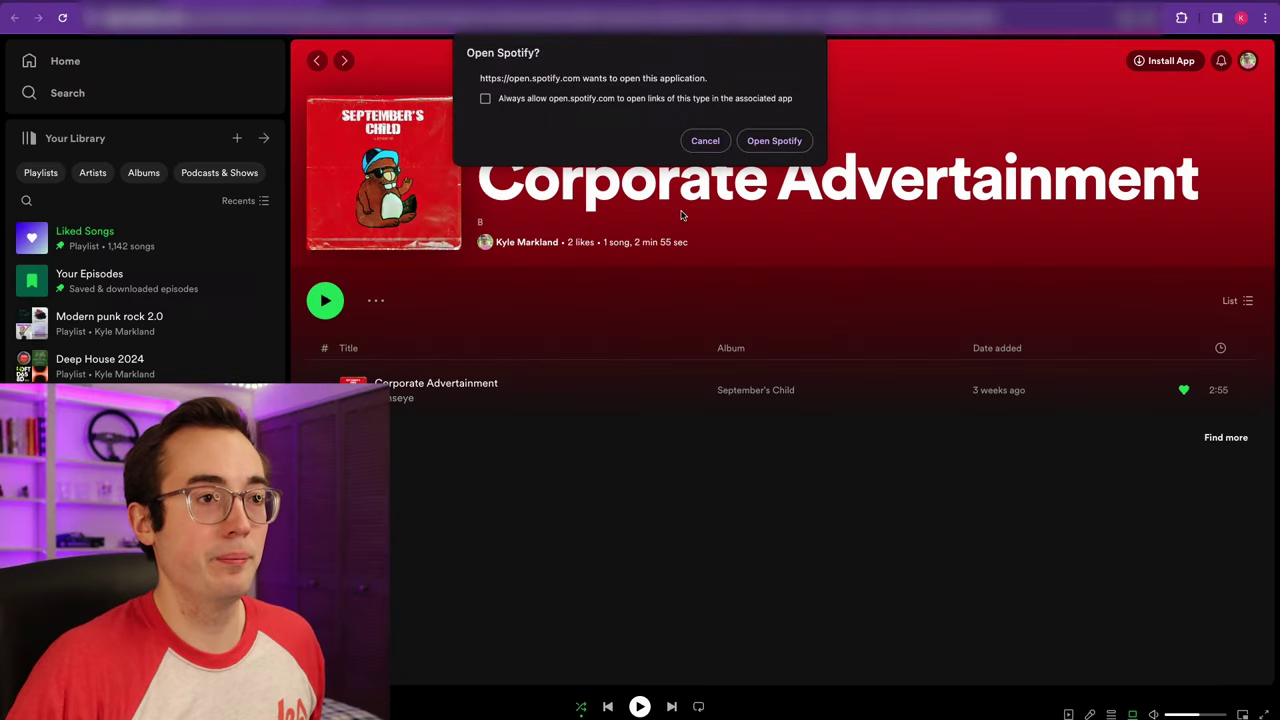
{"action": "left_click", "coordinate": [706, 143]}
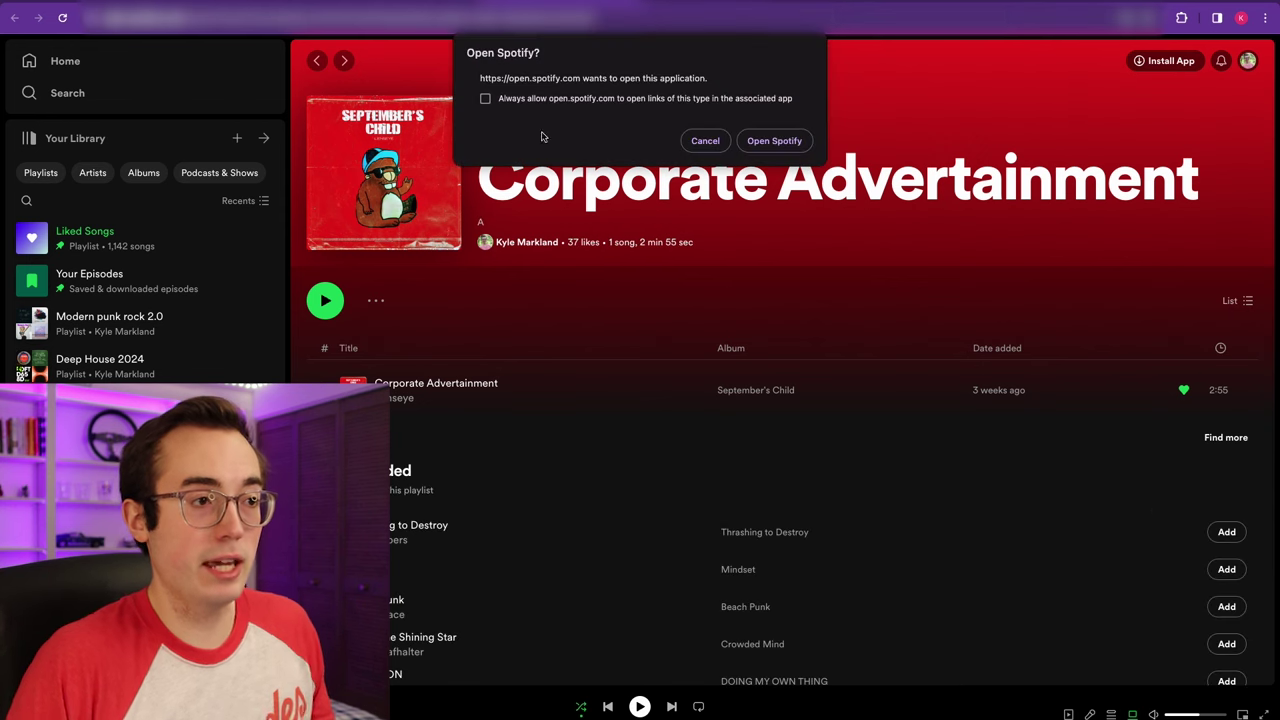
{"action": "left_click", "coordinate": [704, 139]}
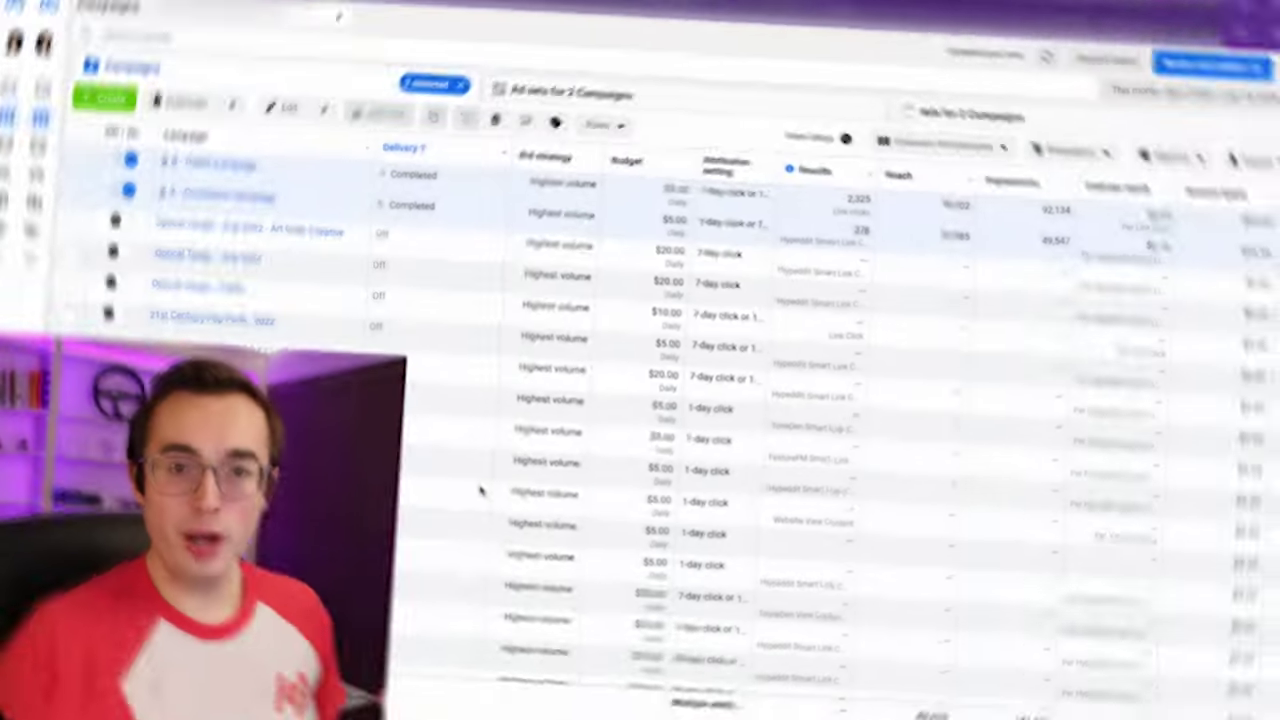
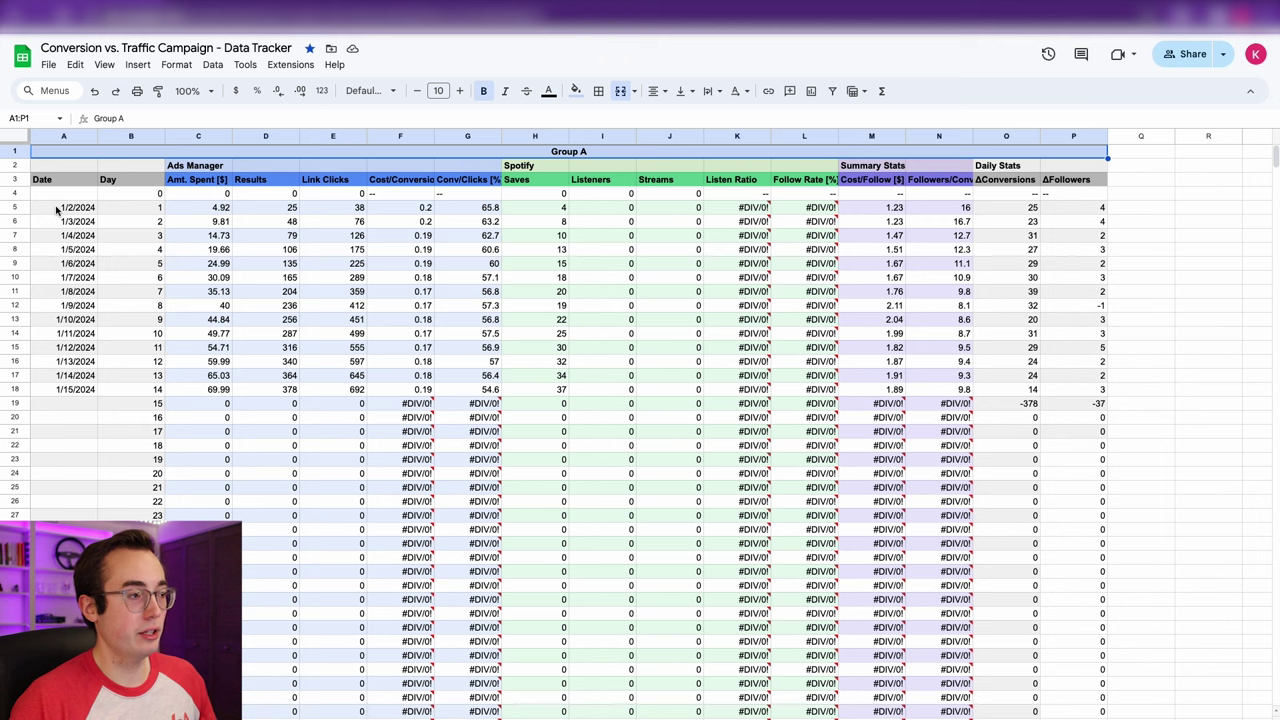
Examine Group A's first and last campaign dates and its first-day amount spent, results and link clicks
{"action": "left_click", "coordinate": [58, 208]}
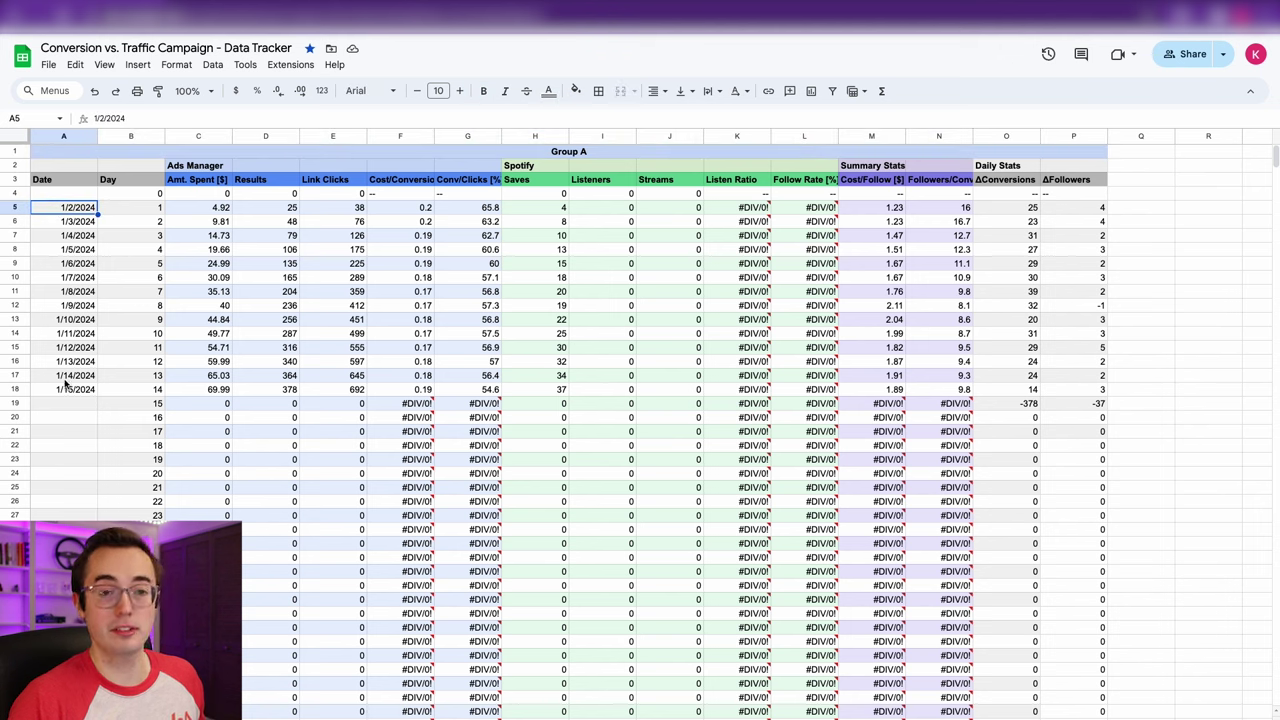
{"action": "left_click", "coordinate": [64, 392]}
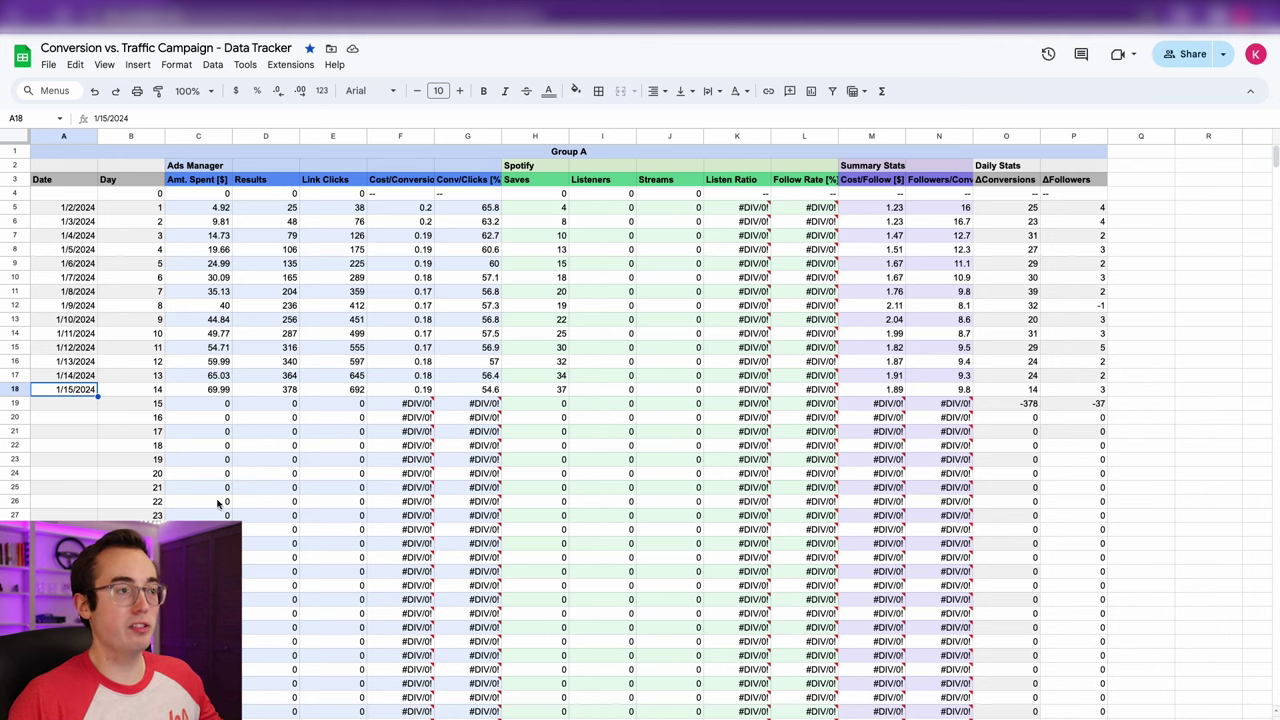
{"action": "left_click", "coordinate": [222, 209]}
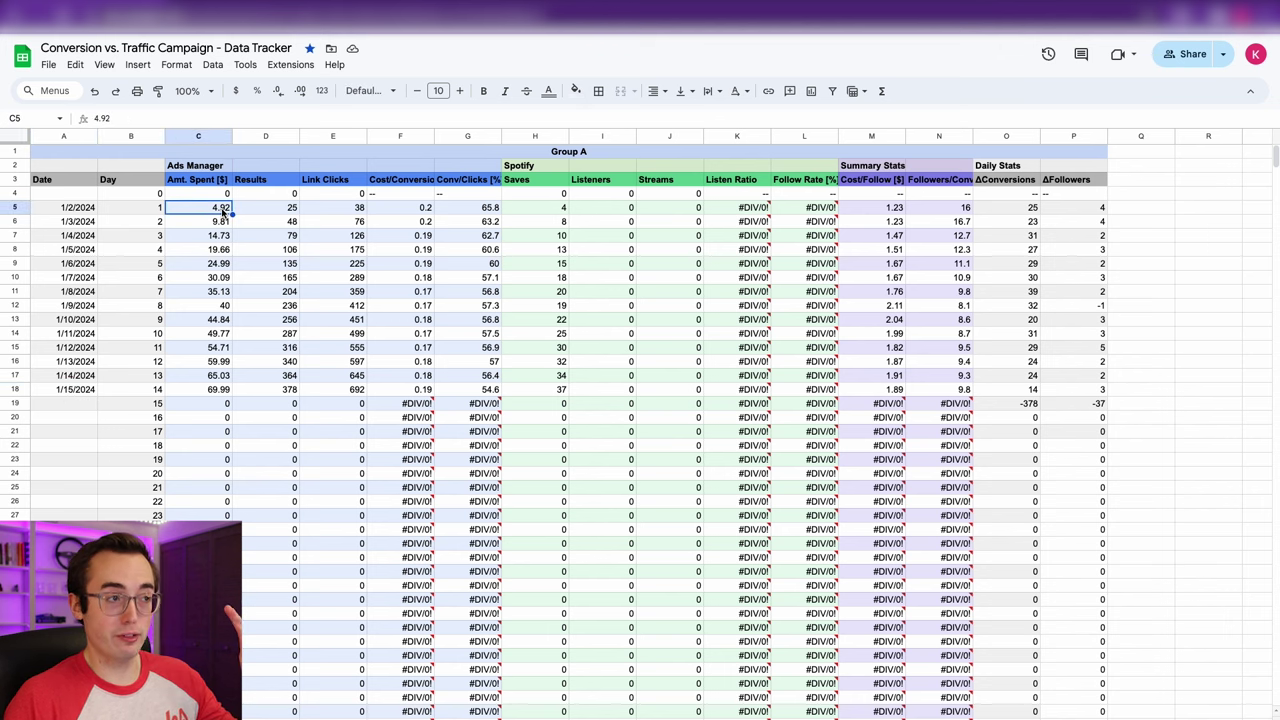
{"action": "left_click", "coordinate": [260, 212]}
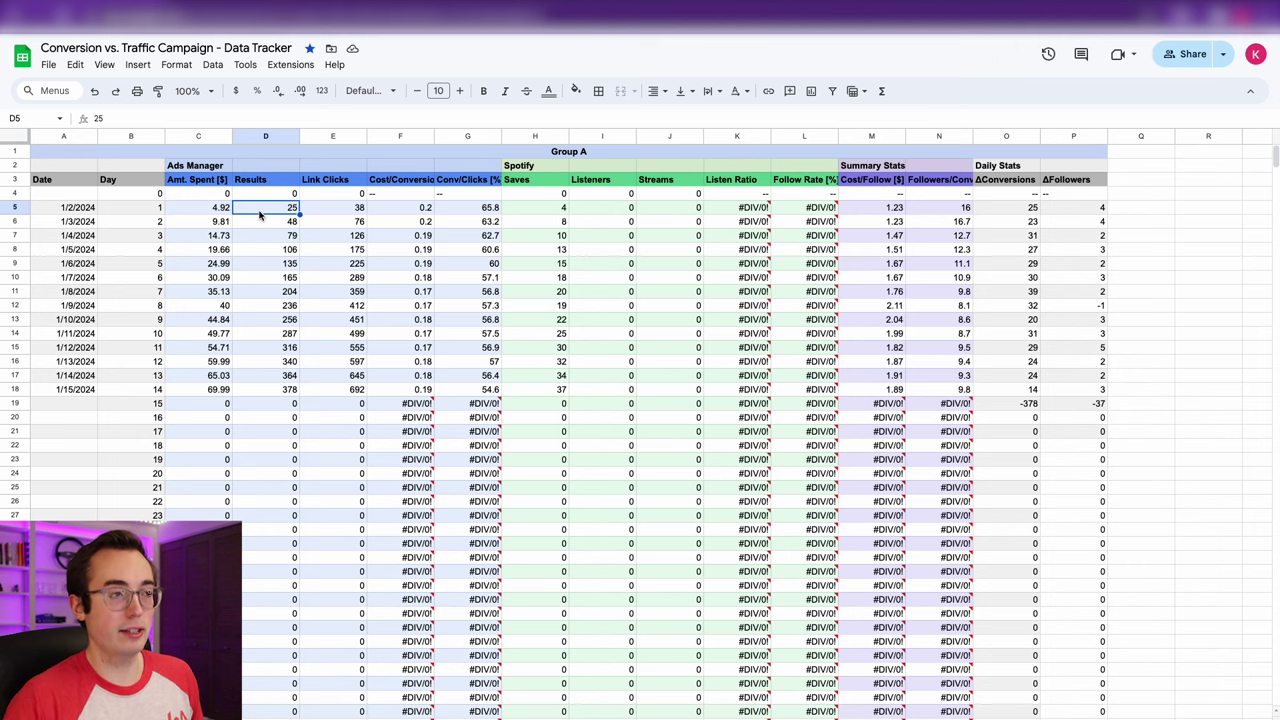
{"action": "left_click", "coordinate": [359, 210]}
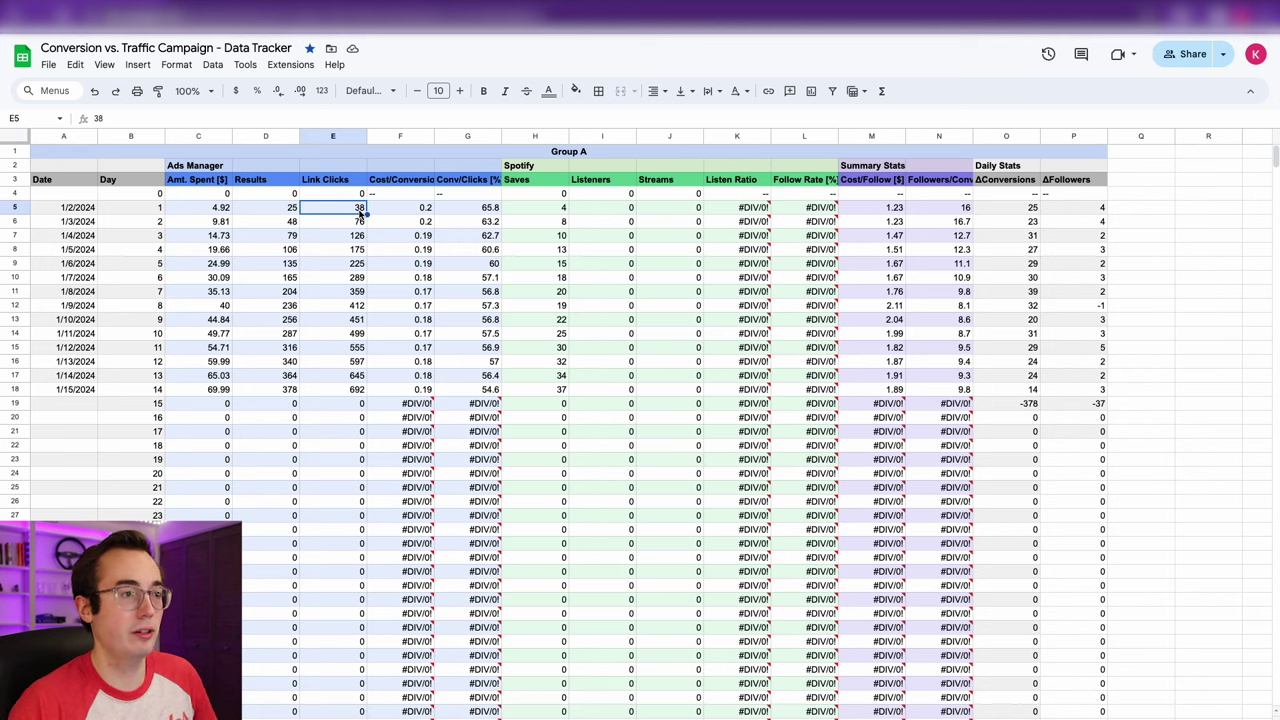
Trace Group A's Spotify Saves day by day from 1/2/2024 to 1/15/2024
{"action": "left_click", "coordinate": [530, 210]}
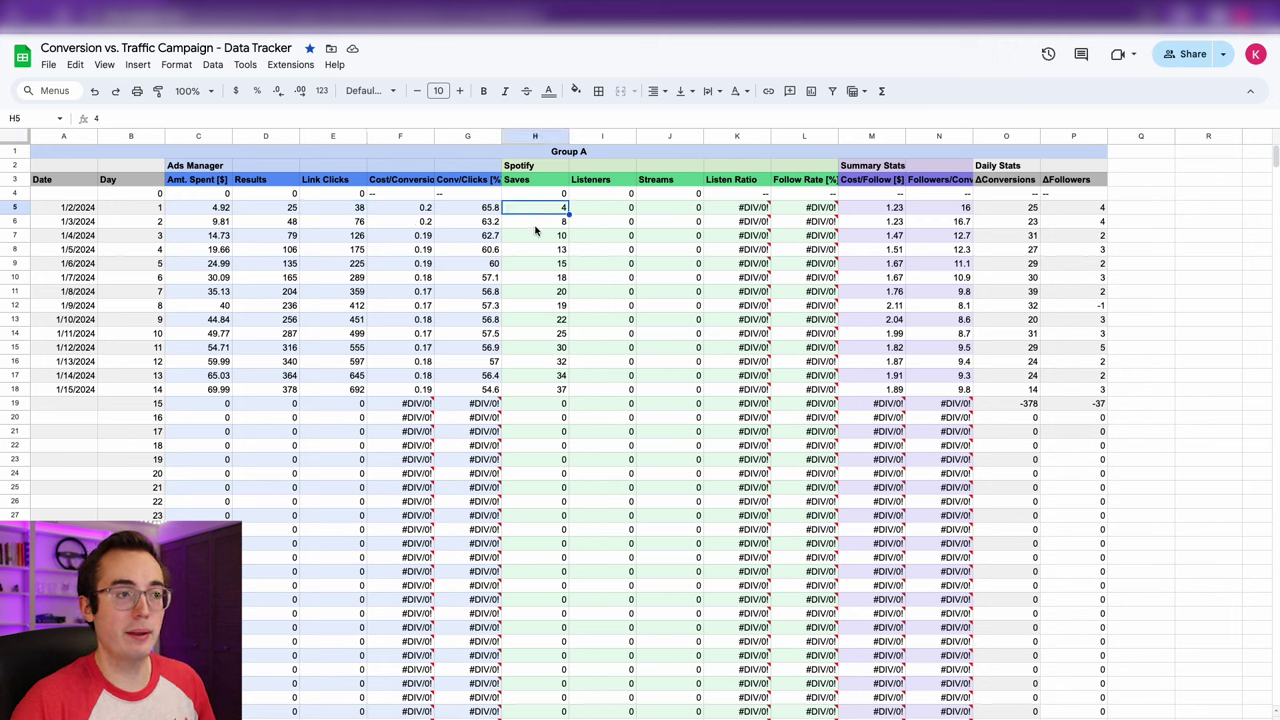
{"action": "key", "text": "Down"}
{"action": "key", "text": "Down"}
{"action": "key", "text": "Down"}
{"action": "key", "text": "Down"}
{"action": "key", "text": "Down"}
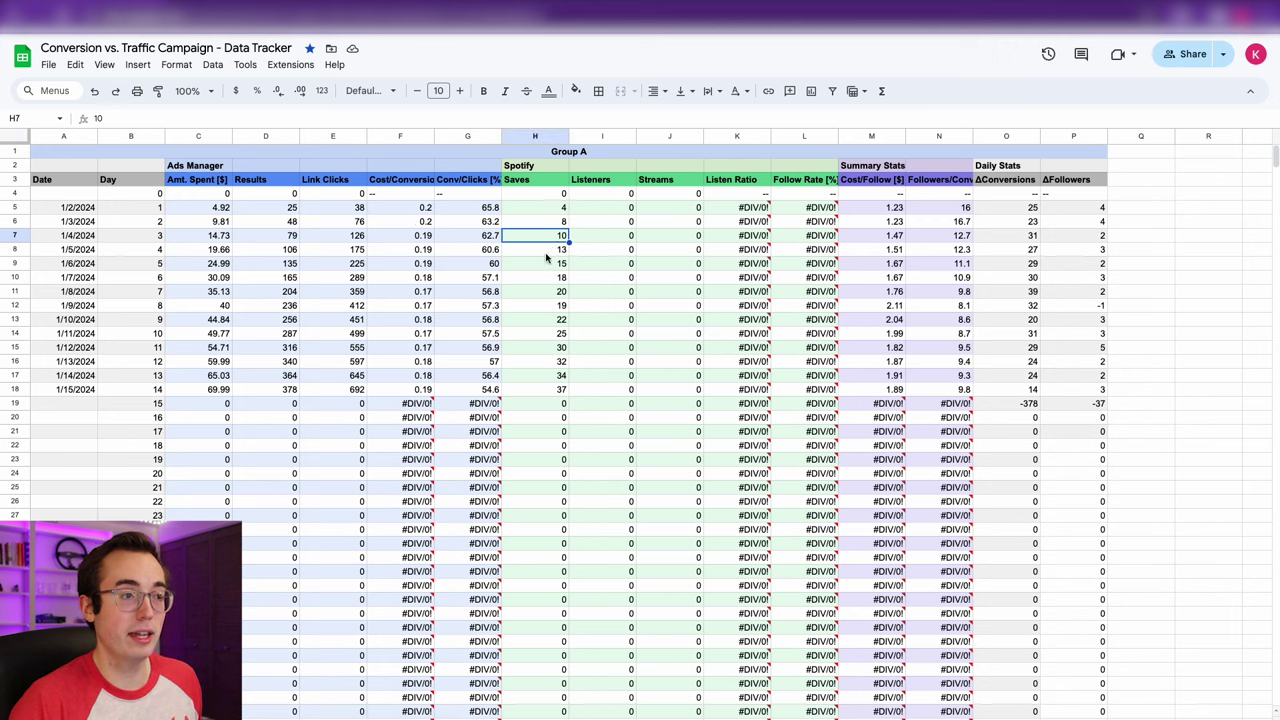
{"action": "left_click", "coordinate": [548, 290]}
{"action": "left_click", "coordinate": [551, 361]}
{"action": "left_click", "coordinate": [550, 390]}
{"action": "left_click", "coordinate": [581, 394]}
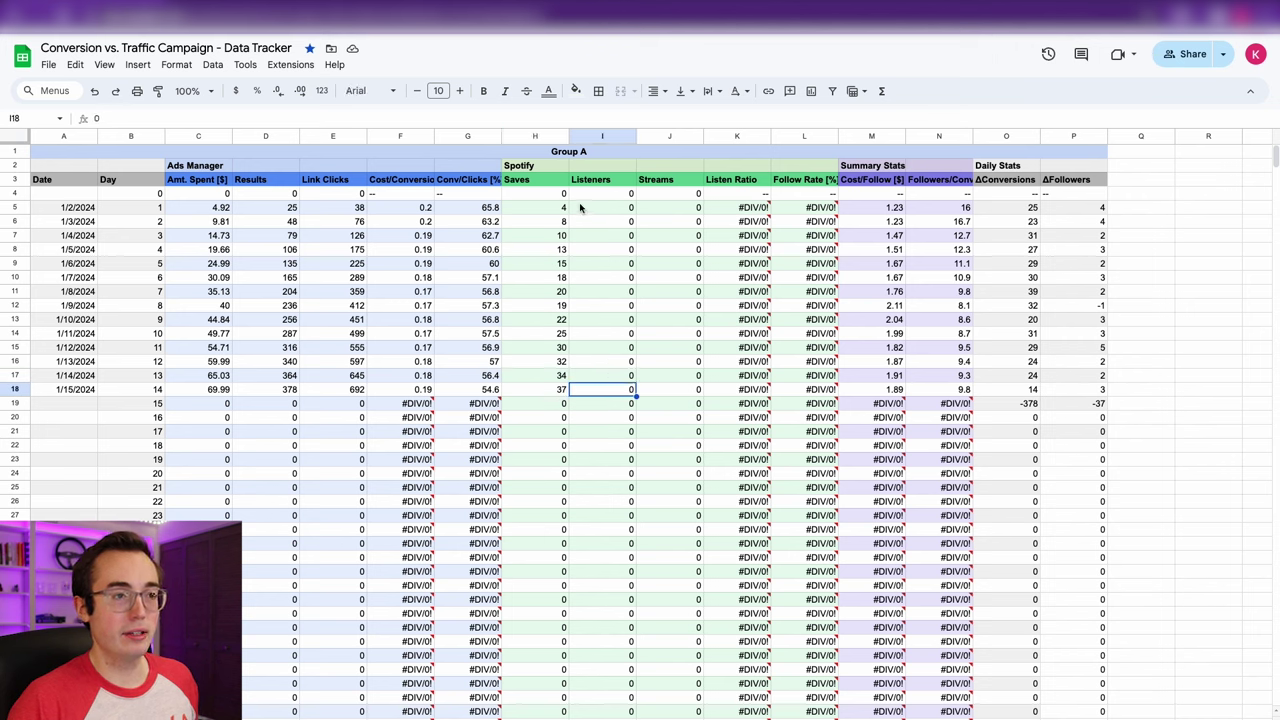
Examine Group A's Listeners, Streams and Saves columns over the campaign period
{"action": "left_click", "coordinate": [594, 180]}
{"action": "left_click", "coordinate": [668, 408], "text": "shift"}
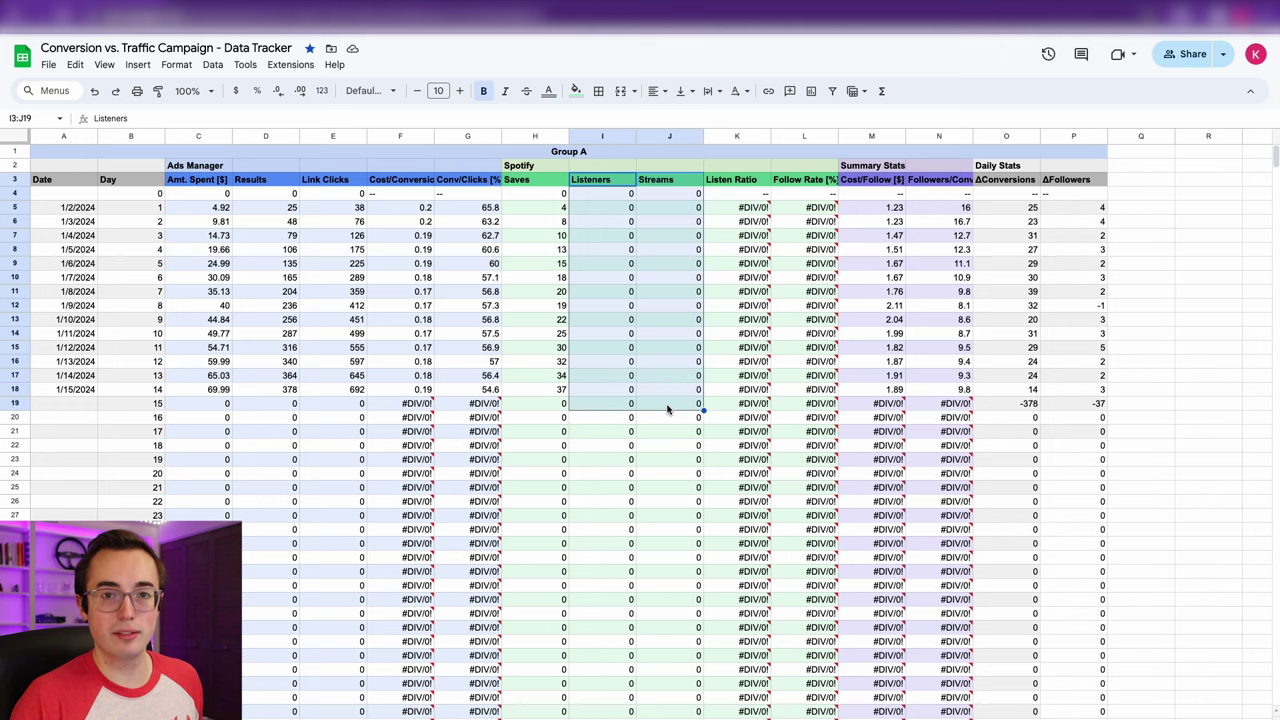
{"action": "left_click", "coordinate": [668, 408]}
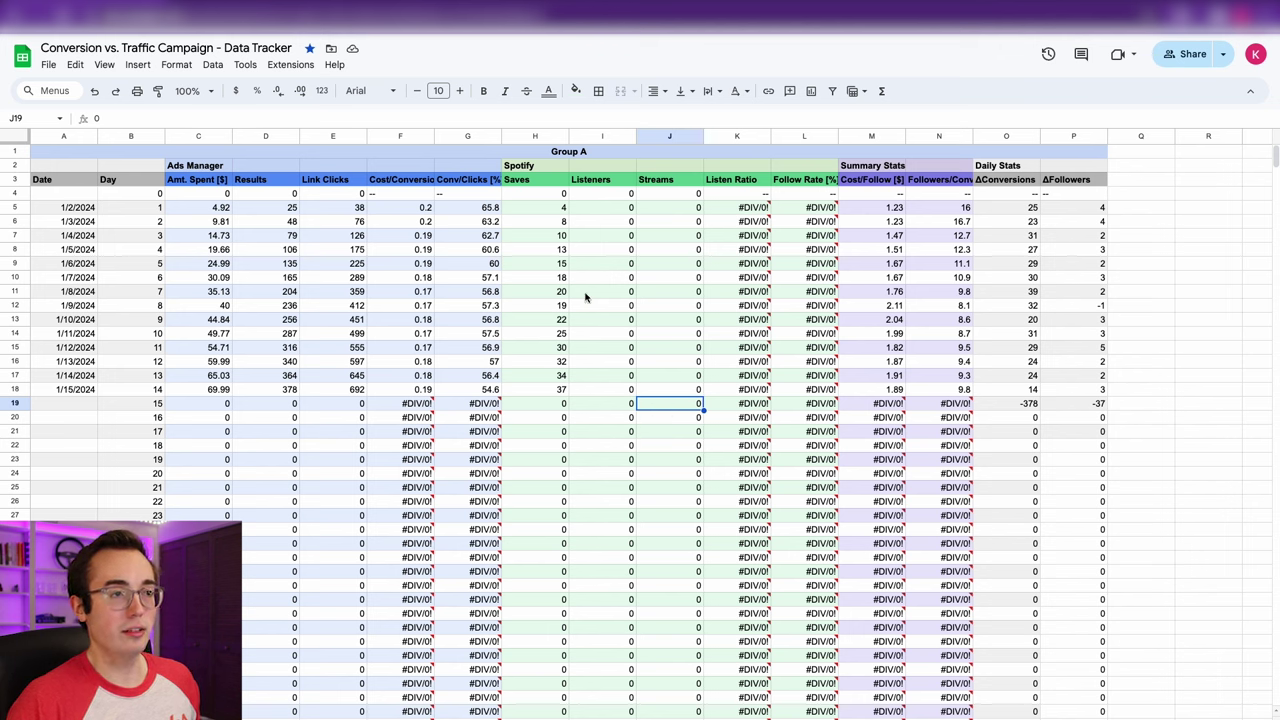
{"action": "left_click", "coordinate": [536, 180]}
{"action": "left_click", "coordinate": [536, 195]}
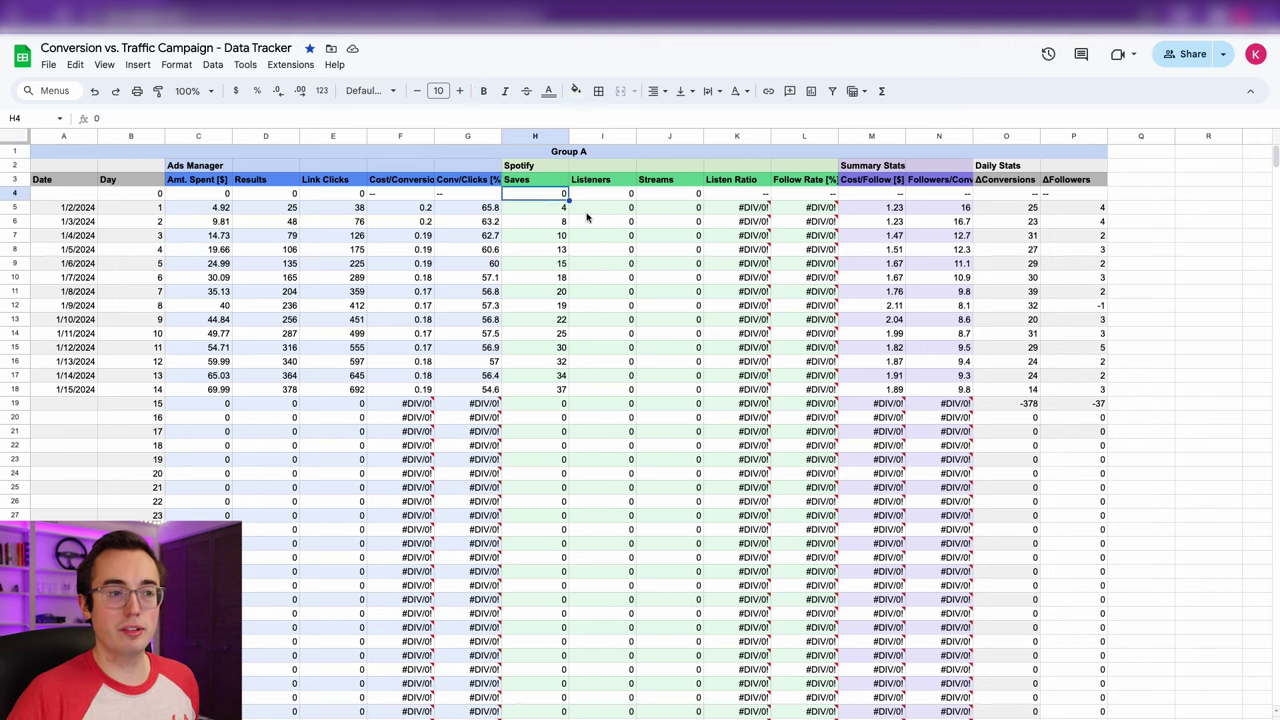
{"action": "left_click_drag", "start_coordinate": [687, 179], "coordinate": [684, 420]}
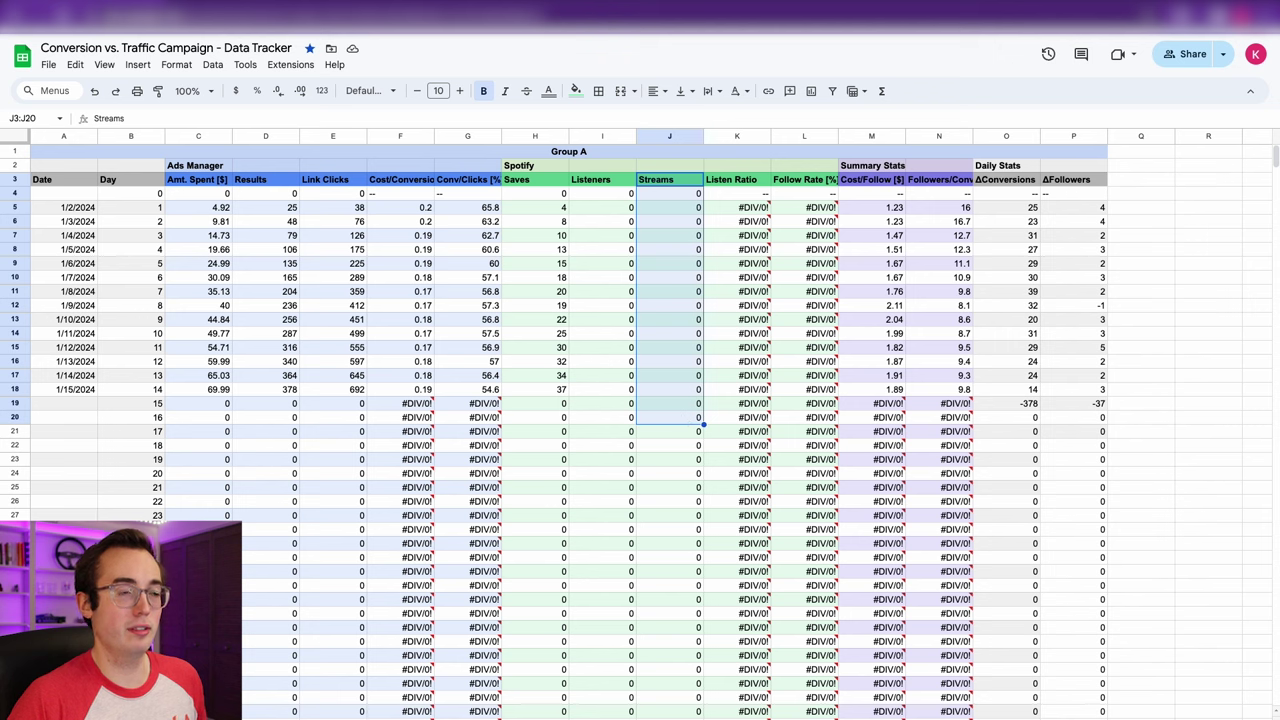
{"action": "left_click", "coordinate": [667, 208]}
{"action": "left_click_drag", "start_coordinate": [529, 182], "coordinate": [527, 395]}
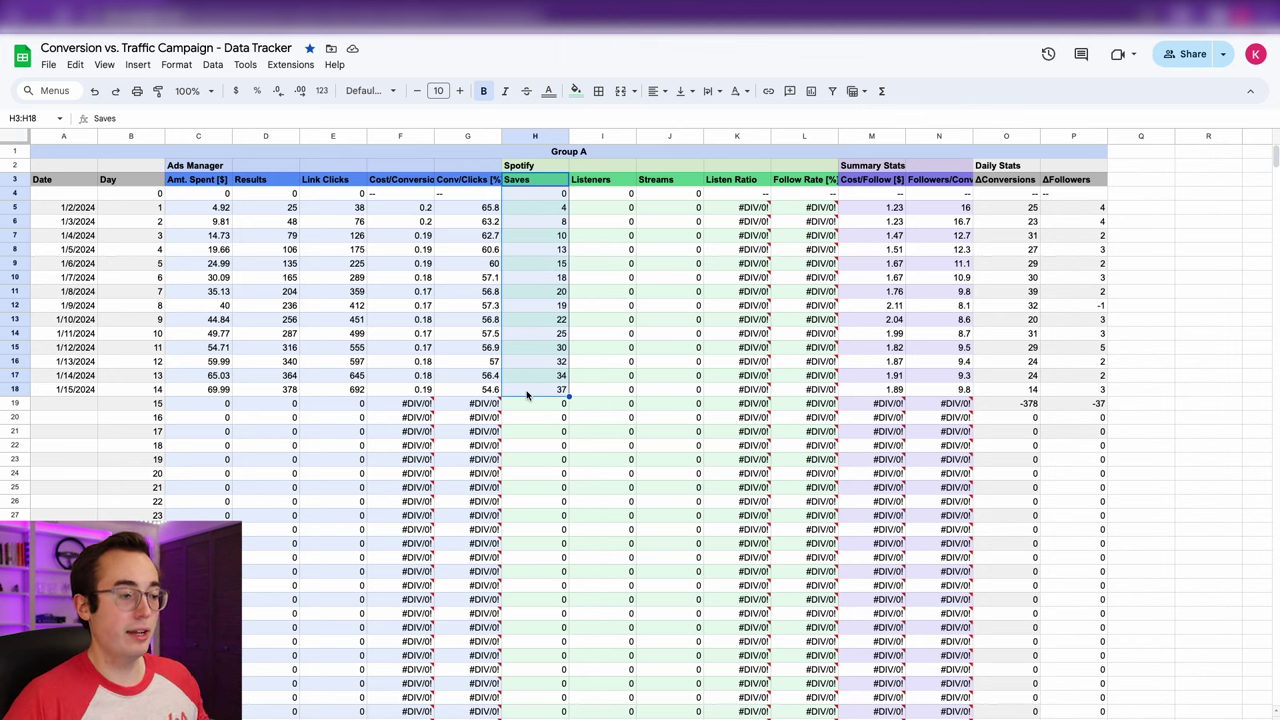
{"action": "left_click", "coordinate": [593, 406]}
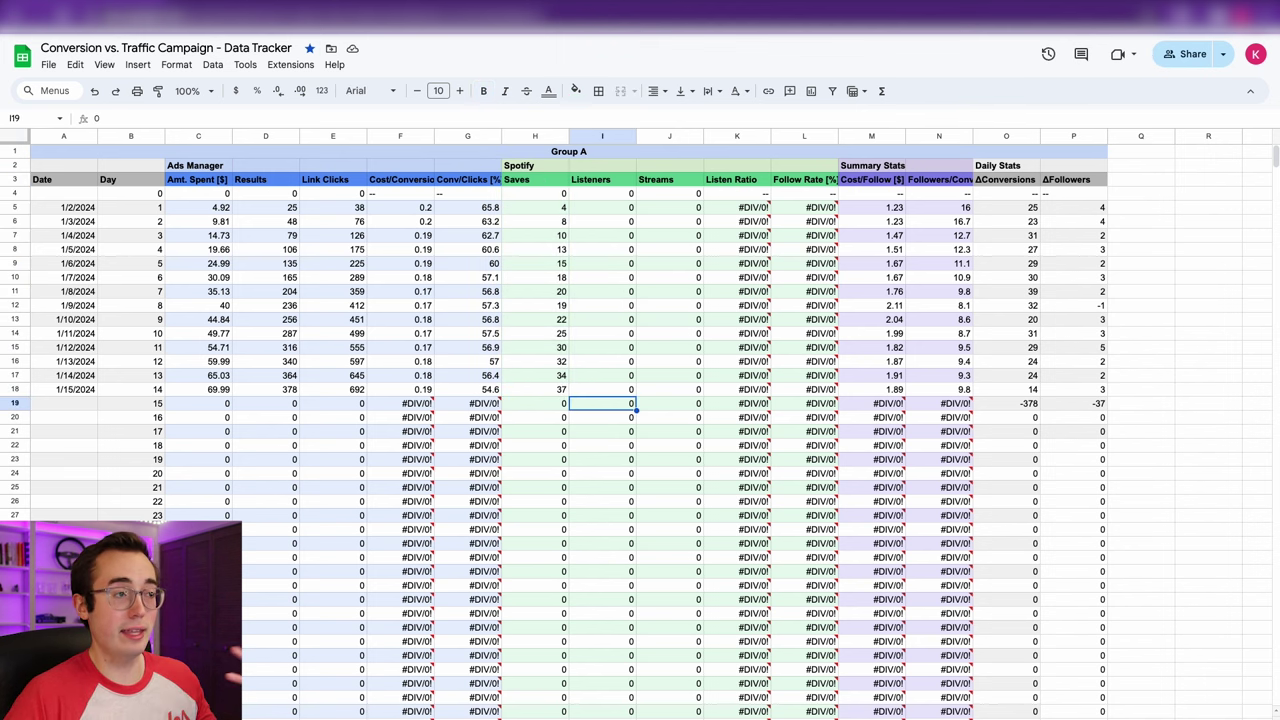
Open the Group B performance sheet and examine its Results, Link Clicks and Saves columns
{"action": "key", "text": "ctrl+shift+Page_Down"}
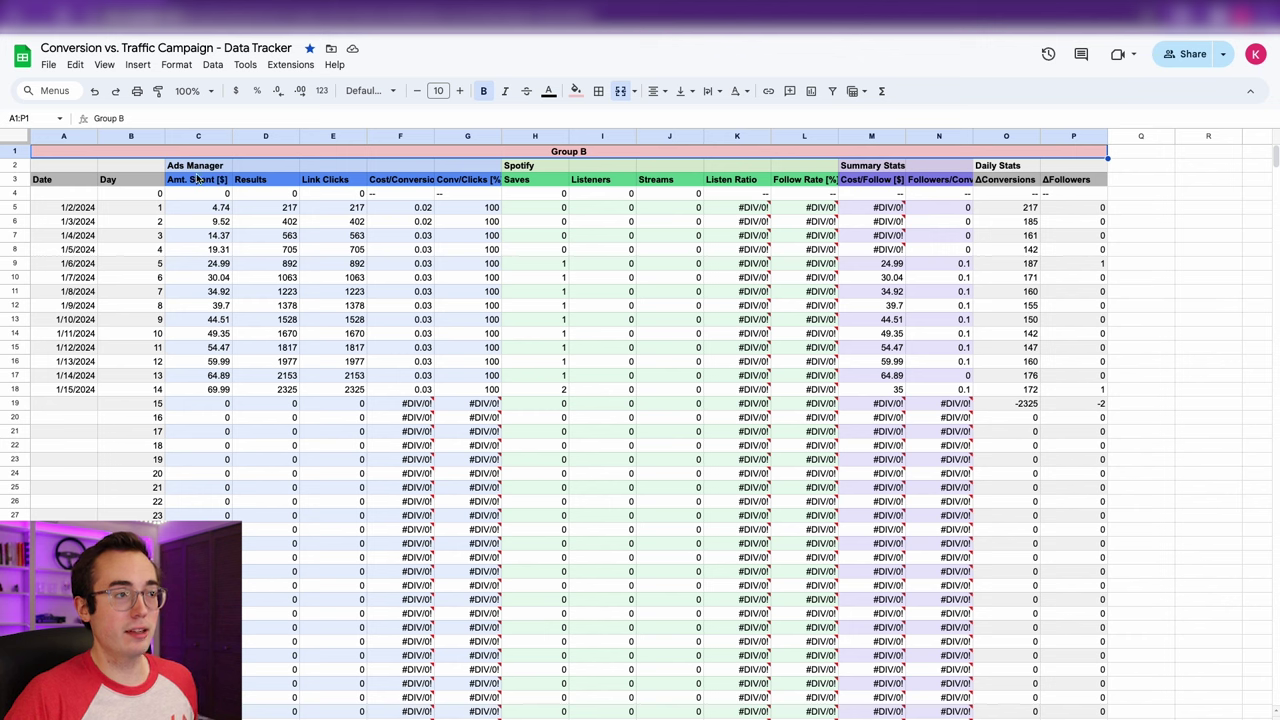
{"action": "left_click", "coordinate": [281, 181]}
{"action": "left_click_drag", "start_coordinate": [286, 207], "coordinate": [268, 360]}
{"action": "left_click", "coordinate": [318, 182]}
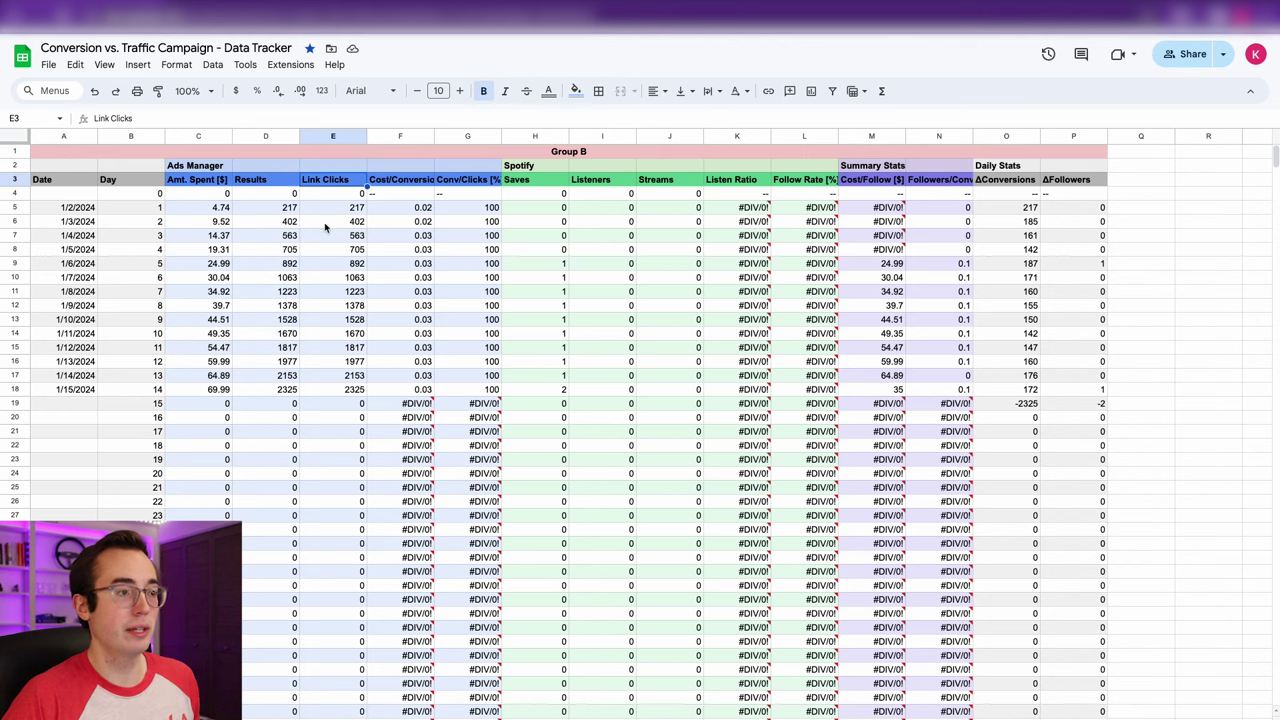
{"action": "left_click_drag", "start_coordinate": [285, 205], "coordinate": [306, 390]}
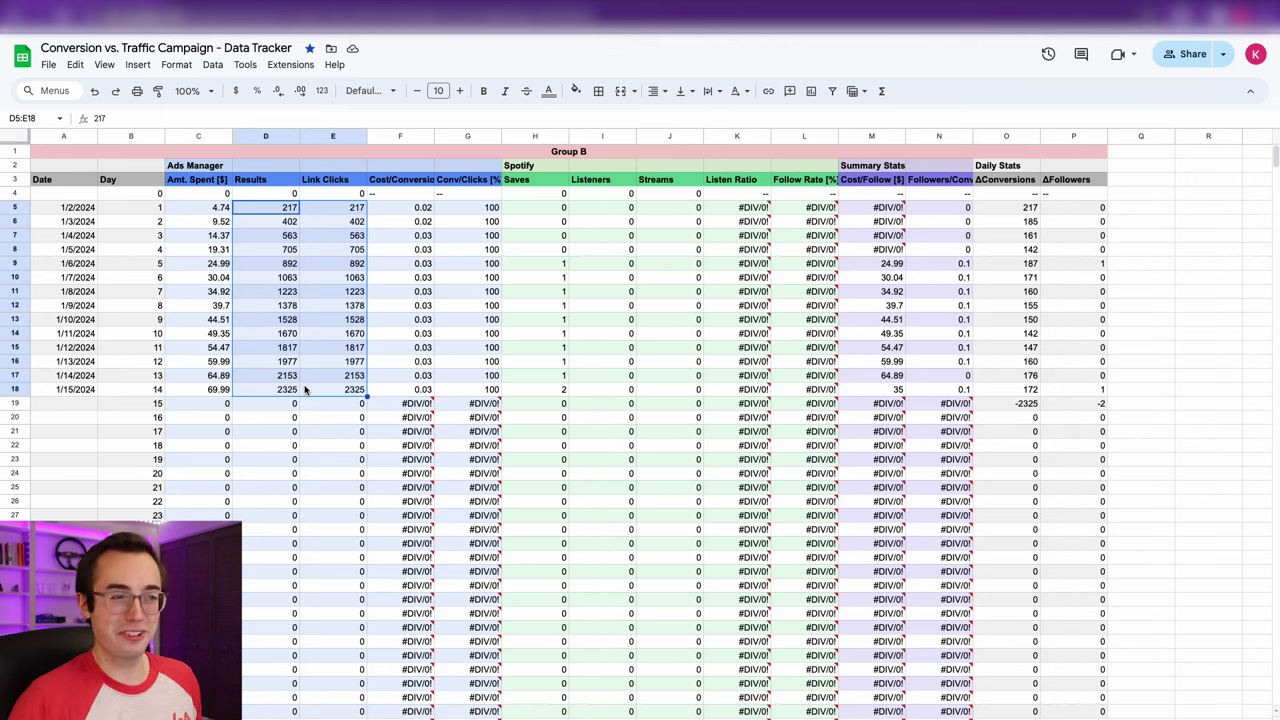
{"action": "left_click", "coordinate": [518, 184]}
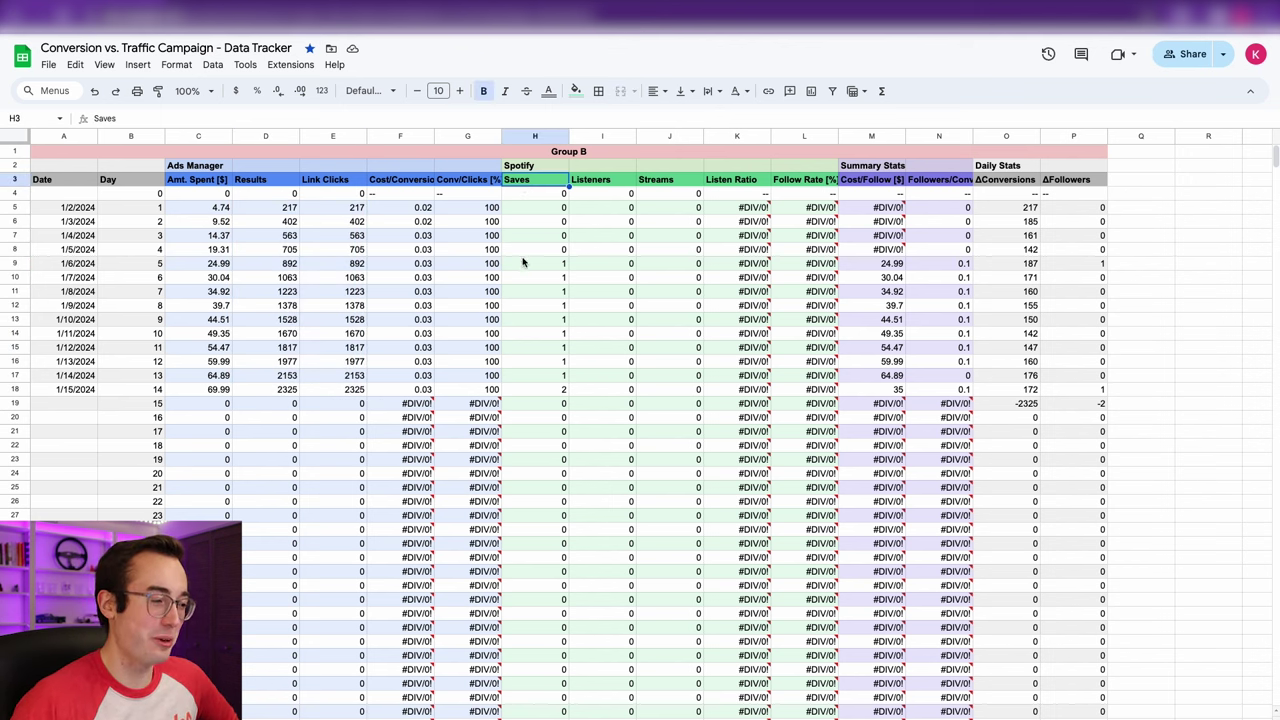
Open the overview sheet with the charts and compare the Saves of A - Conversion and B - Traffic
{"action": "mouse_move", "coordinate": [481, 476]}
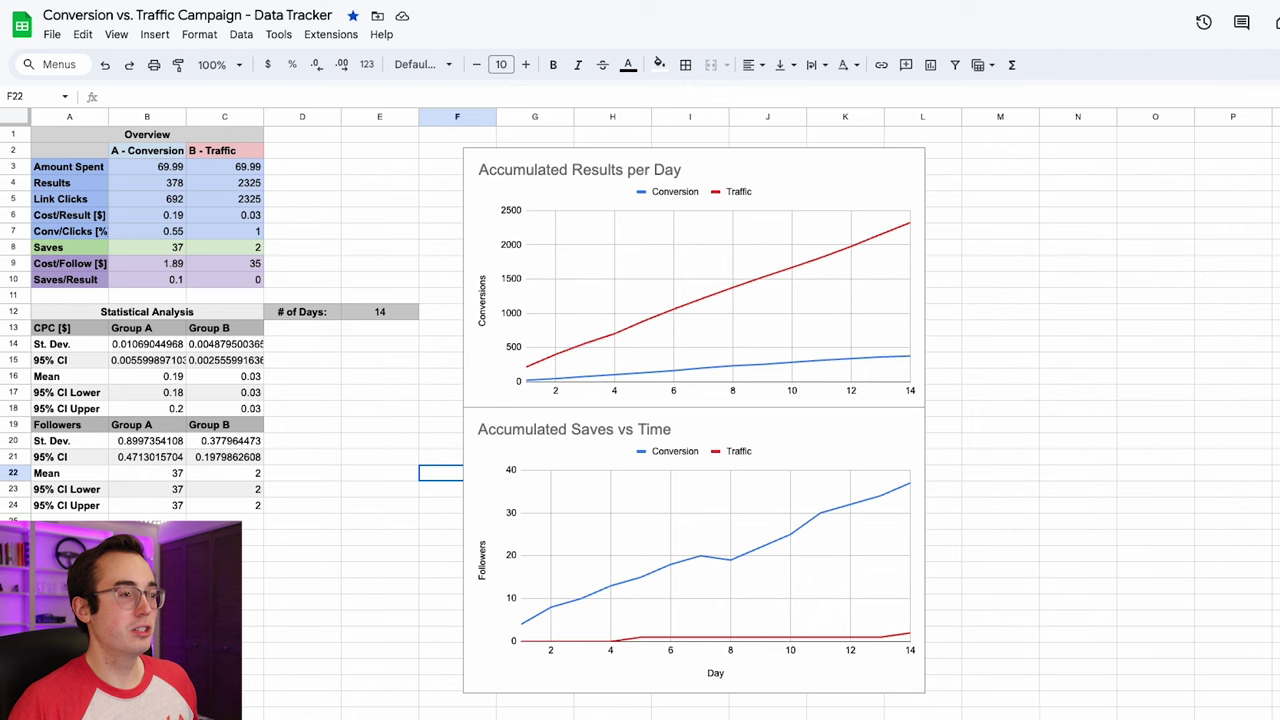
{"action": "left_click", "coordinate": [224, 602]}
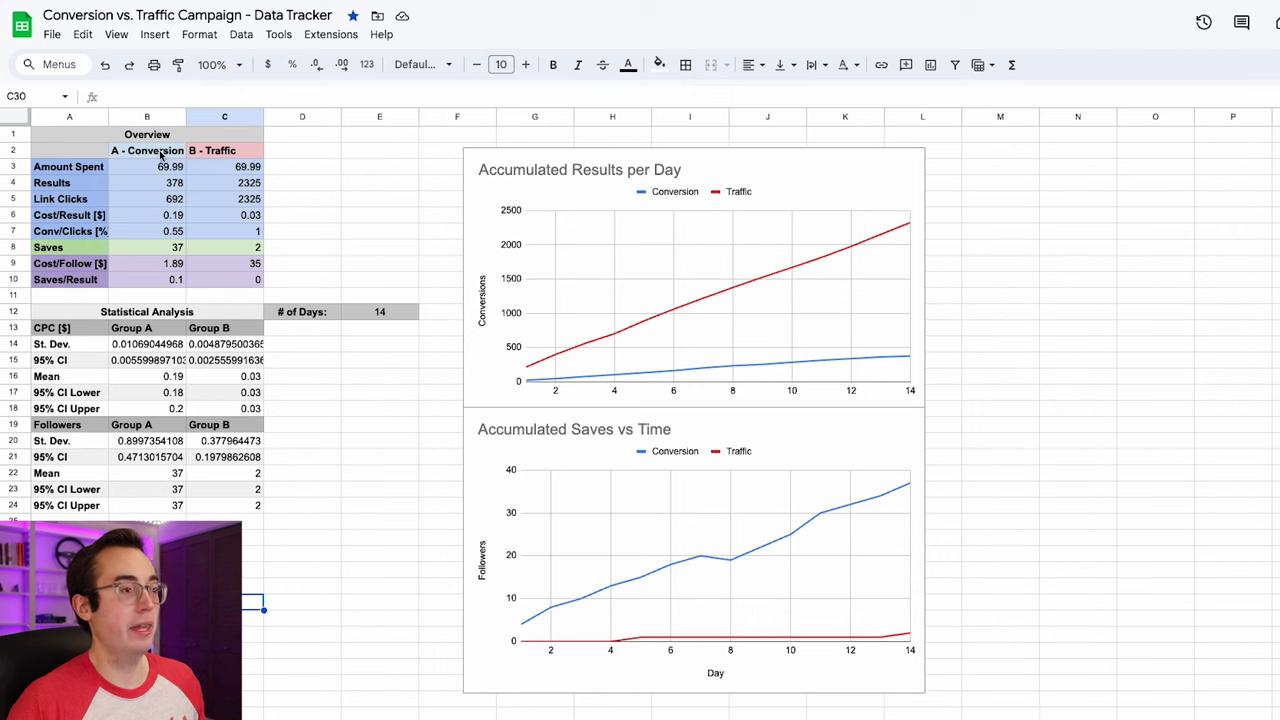
{"action": "left_click", "coordinate": [160, 156]}
{"action": "left_click", "coordinate": [158, 250]}
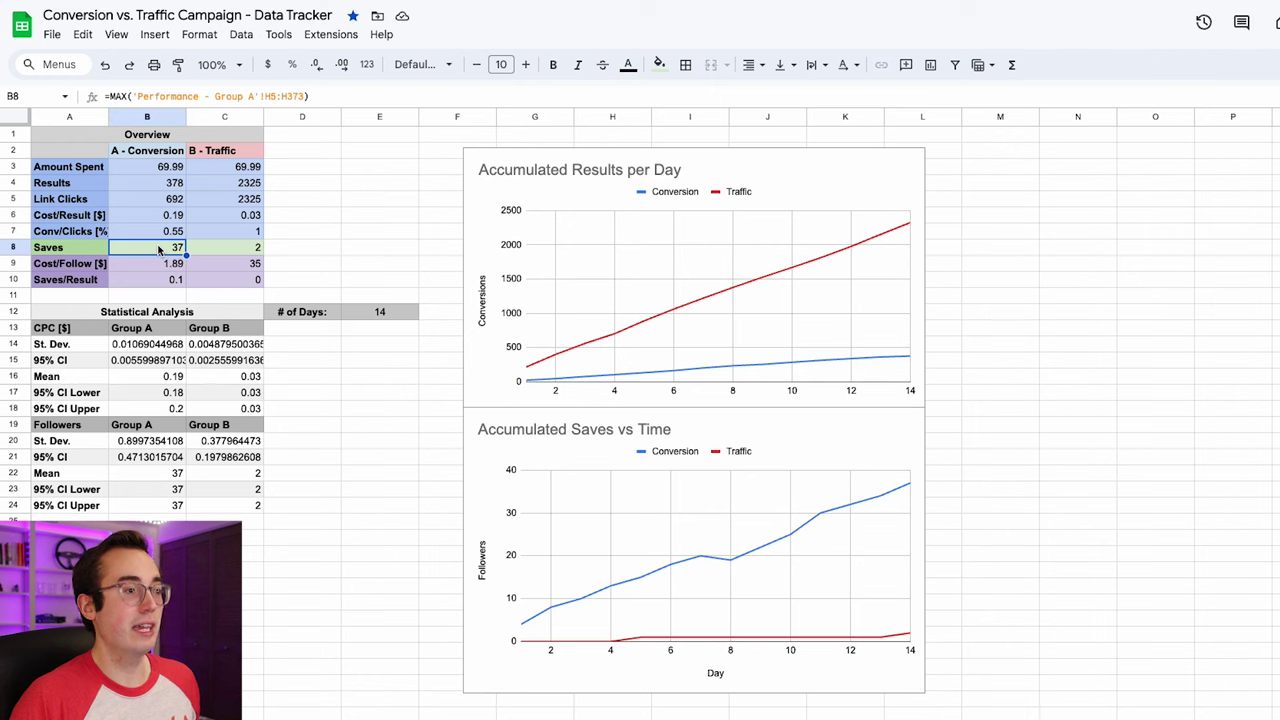
{"action": "left_click", "coordinate": [212, 156]}
{"action": "left_click", "coordinate": [216, 255]}
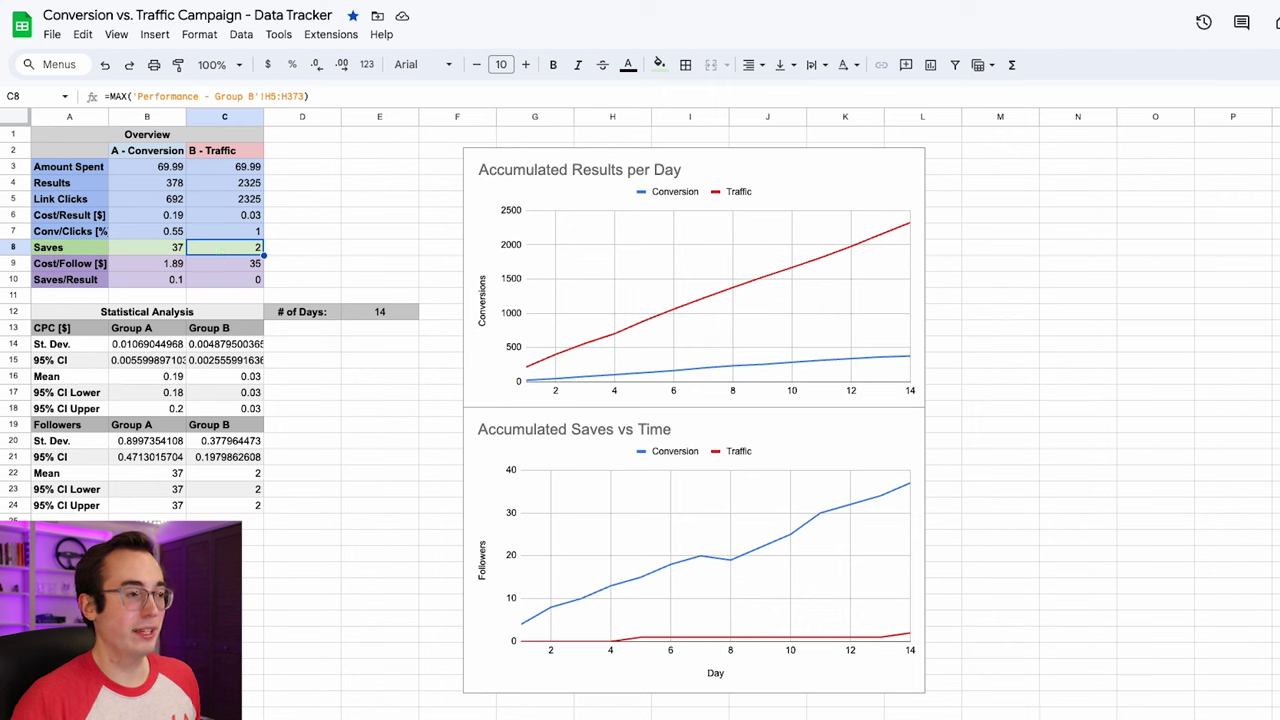
{"action": "left_click", "coordinate": [181, 247]}
{"action": "left_click", "coordinate": [193, 252]}
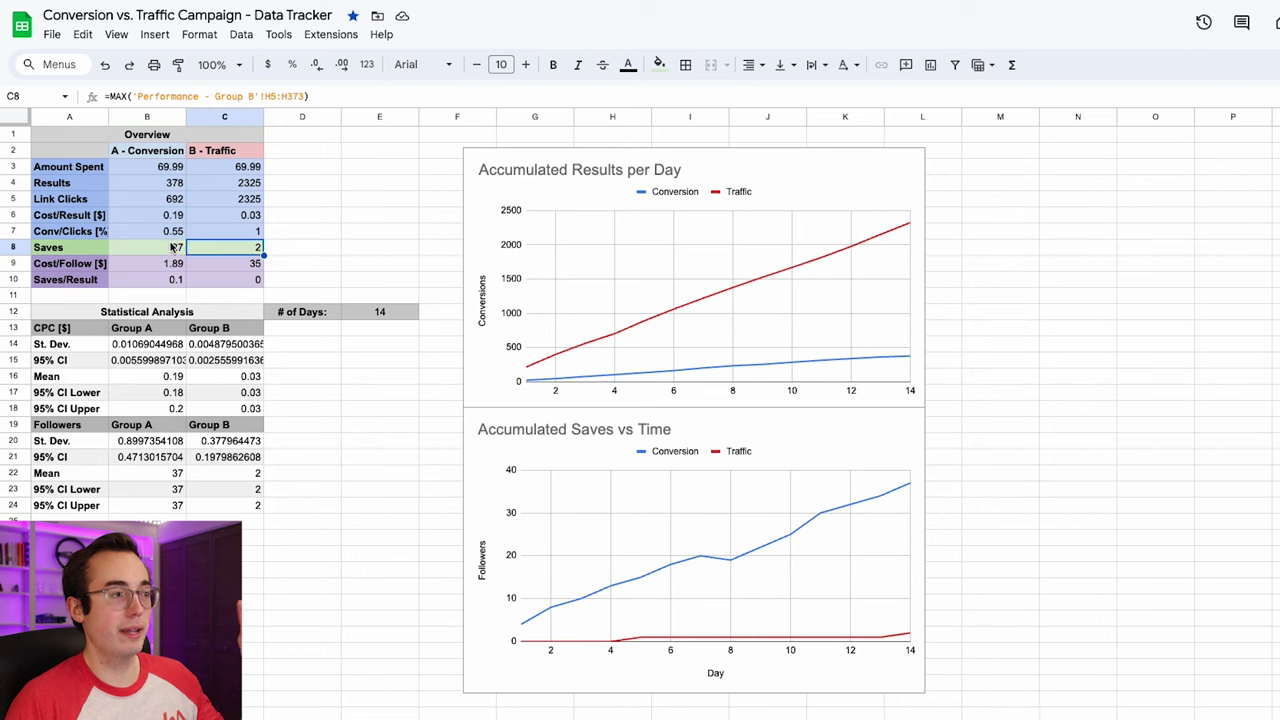
{"action": "left_click", "coordinate": [173, 248]}
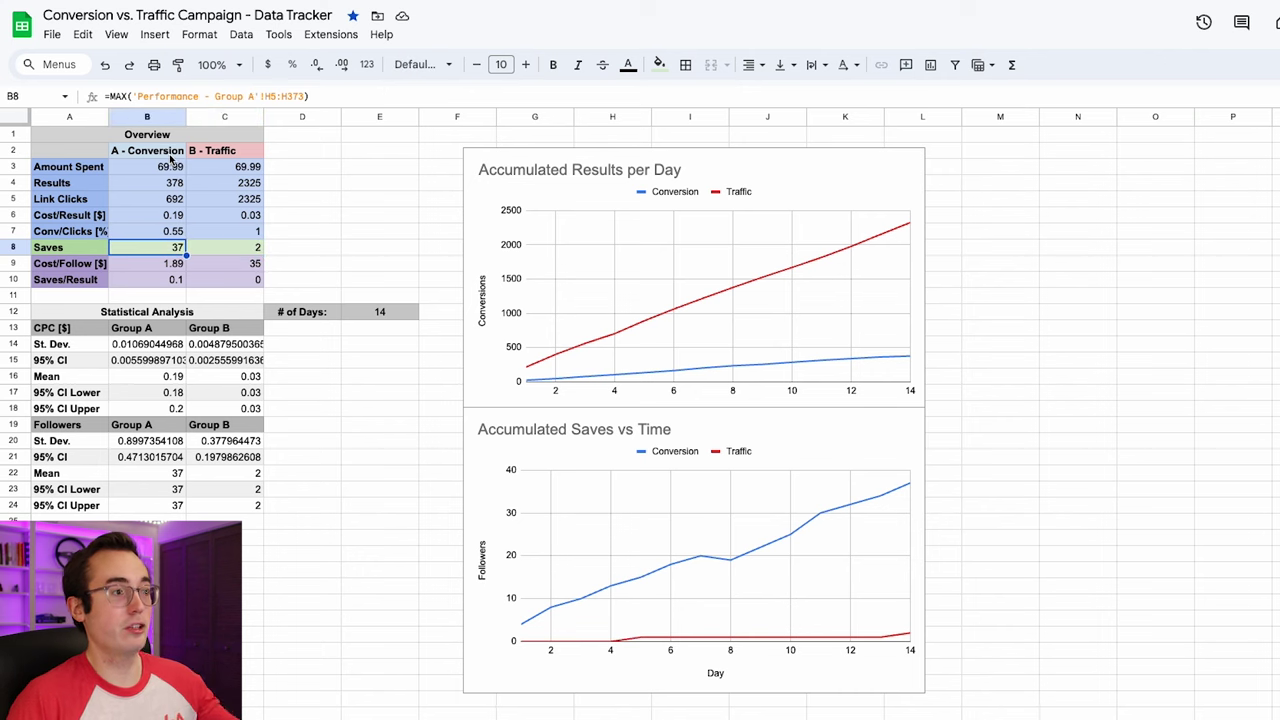
{"action": "left_click", "coordinate": [227, 158]}
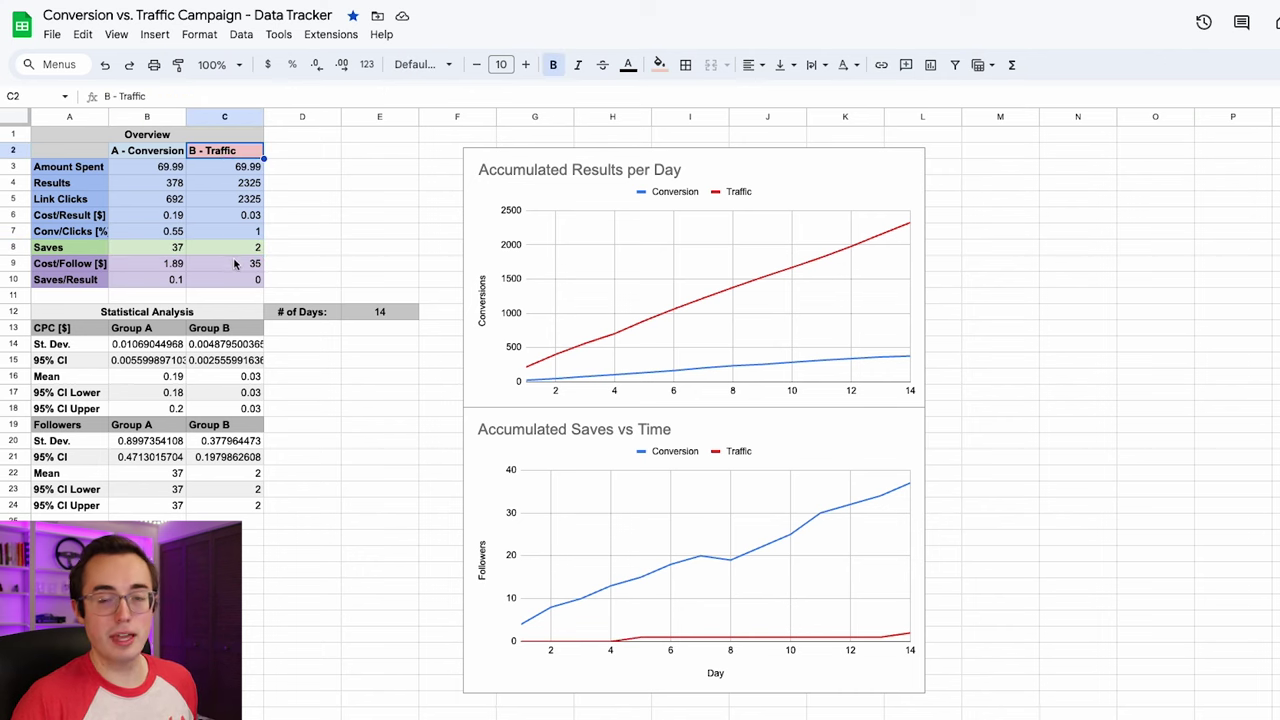
{"action": "left_click", "coordinate": [230, 252]}
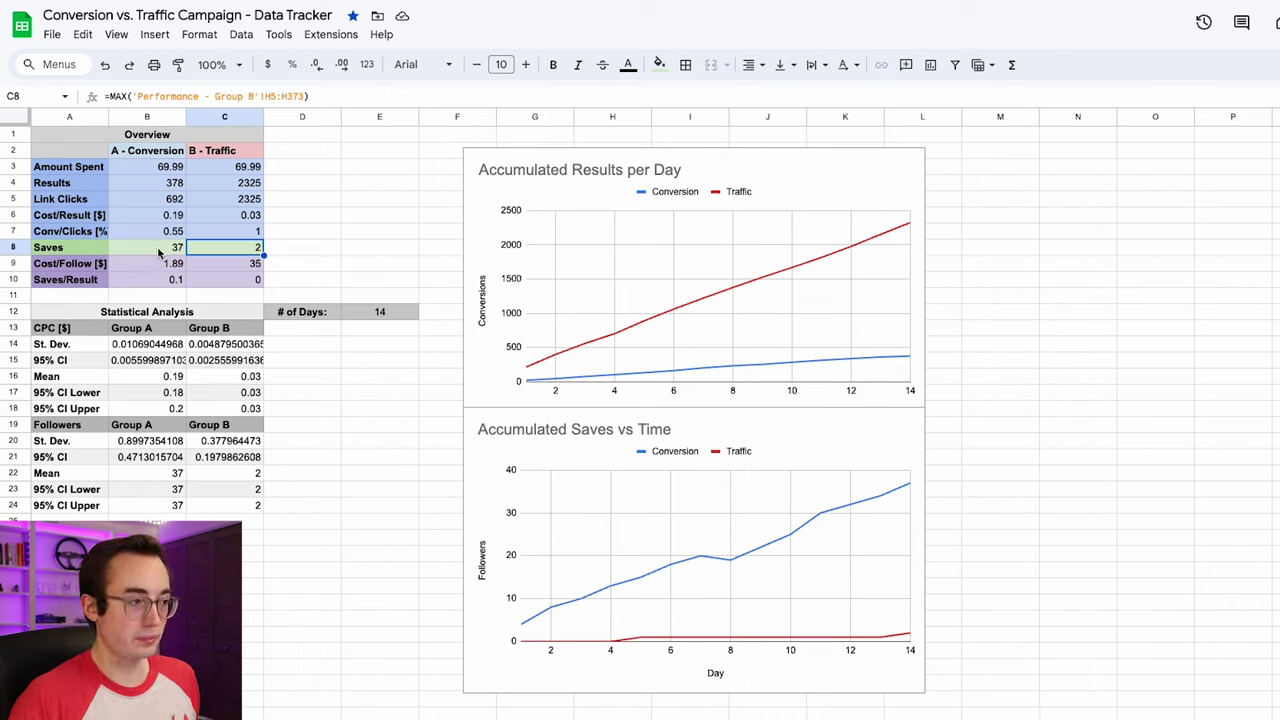
{"action": "left_click", "coordinate": [287, 252]}
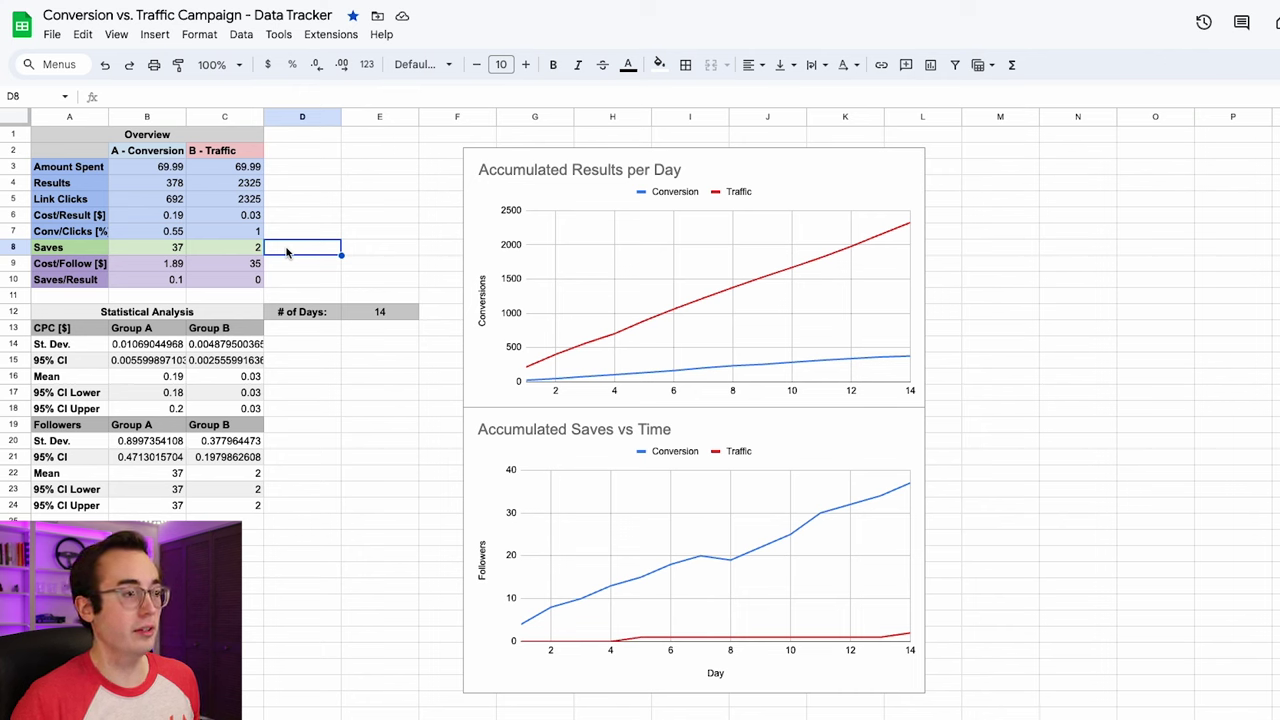
Review the overview metrics from Amount Spent to Saves for A - Conversion, and do the same for B - Traffic
{"action": "left_click", "coordinate": [166, 251]}
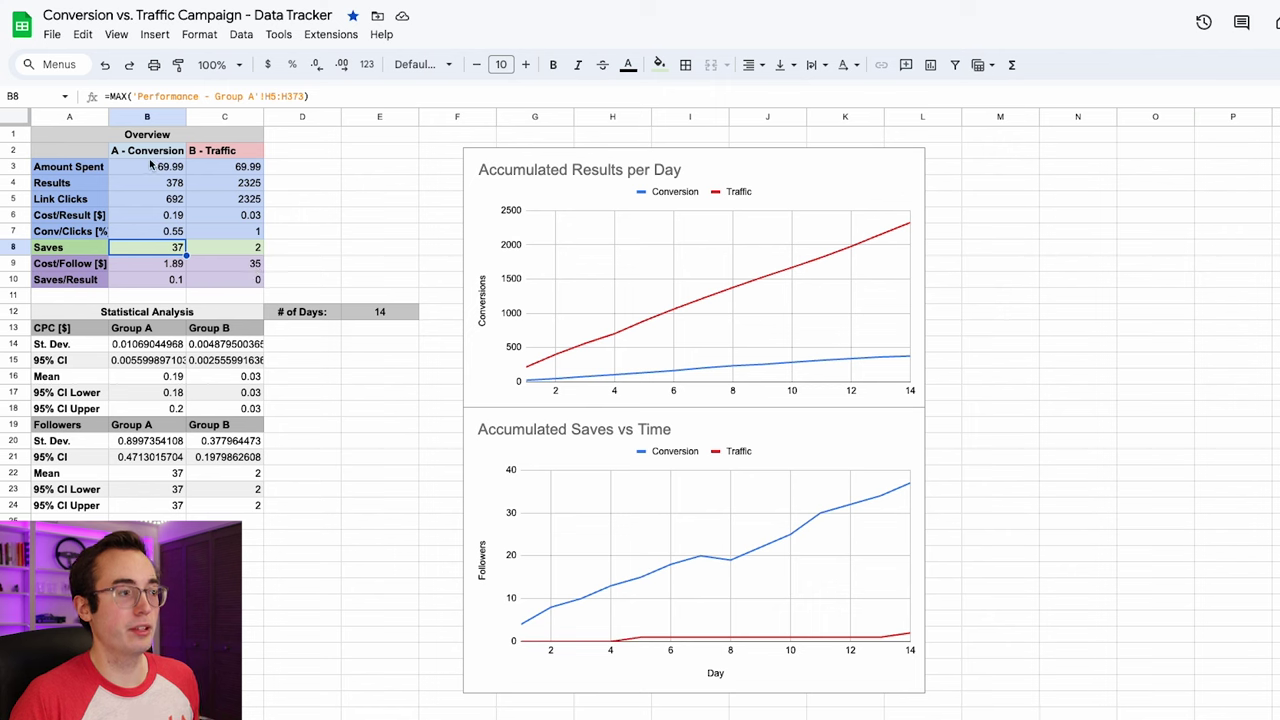
{"action": "left_click_drag", "start_coordinate": [152, 164], "coordinate": [156, 254]}
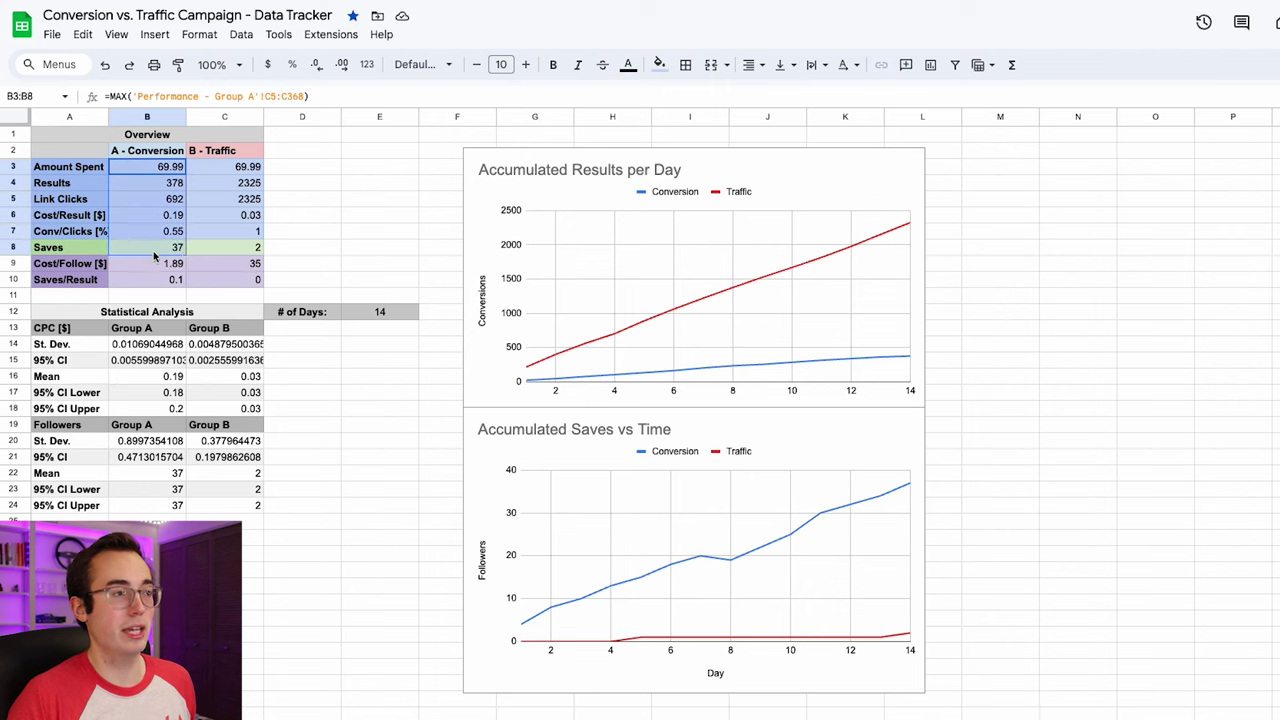
{"action": "left_click", "coordinate": [140, 152]}
{"action": "left_click_drag", "start_coordinate": [212, 156], "coordinate": [224, 252]}
{"action": "left_click", "coordinate": [226, 256]}
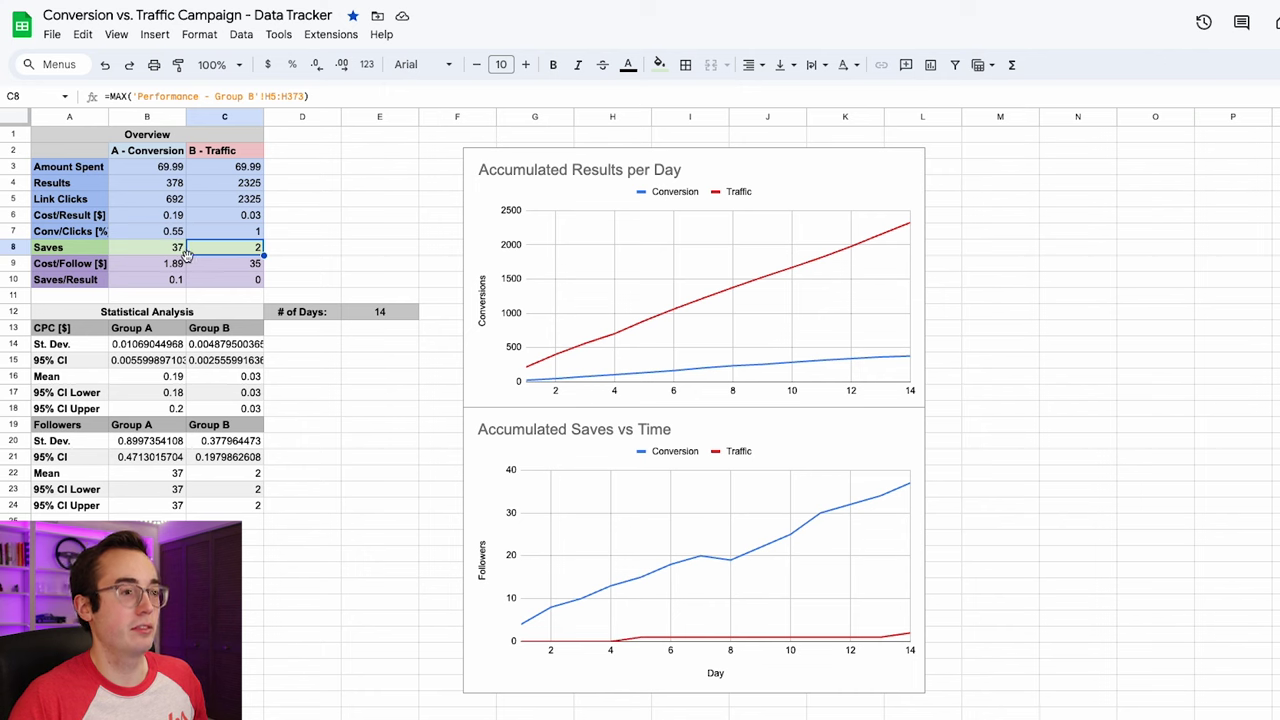
{"action": "left_click", "coordinate": [357, 398]}
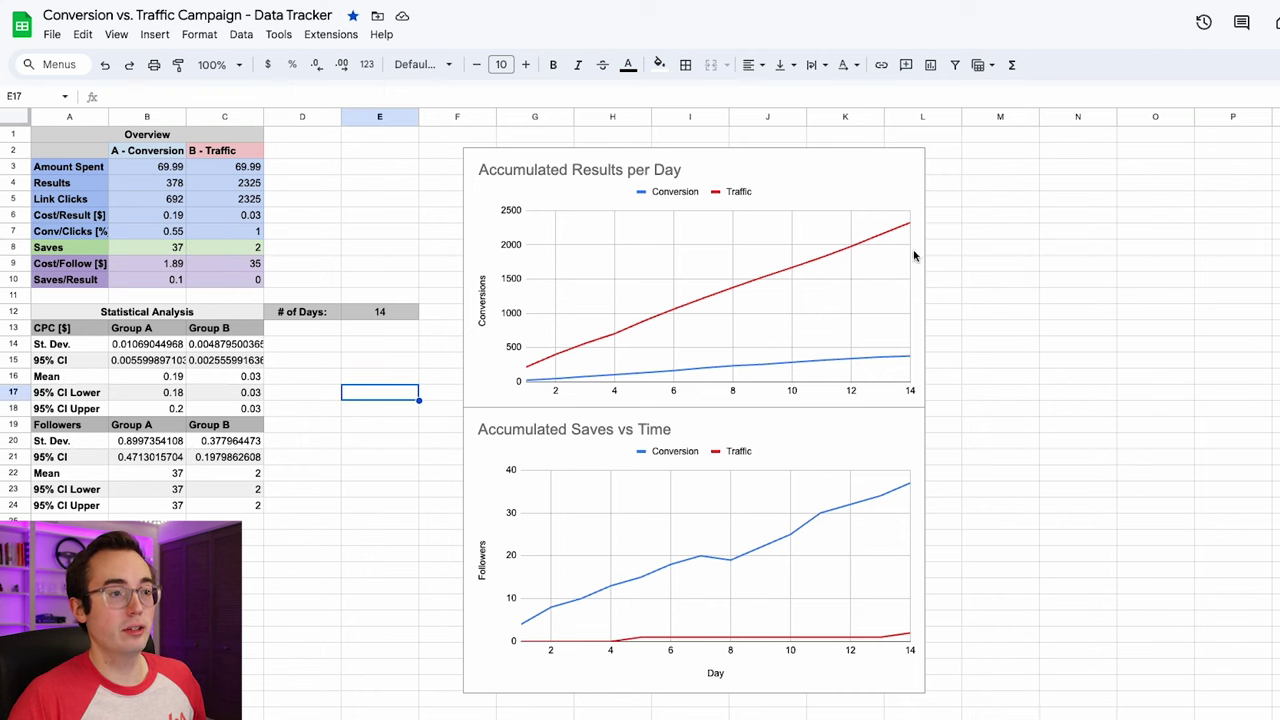
Move the Accumulated Results per Day chart up so it no longer overlaps the Accumulated Saves vs Time chart
{"action": "left_click", "coordinate": [841, 196]}
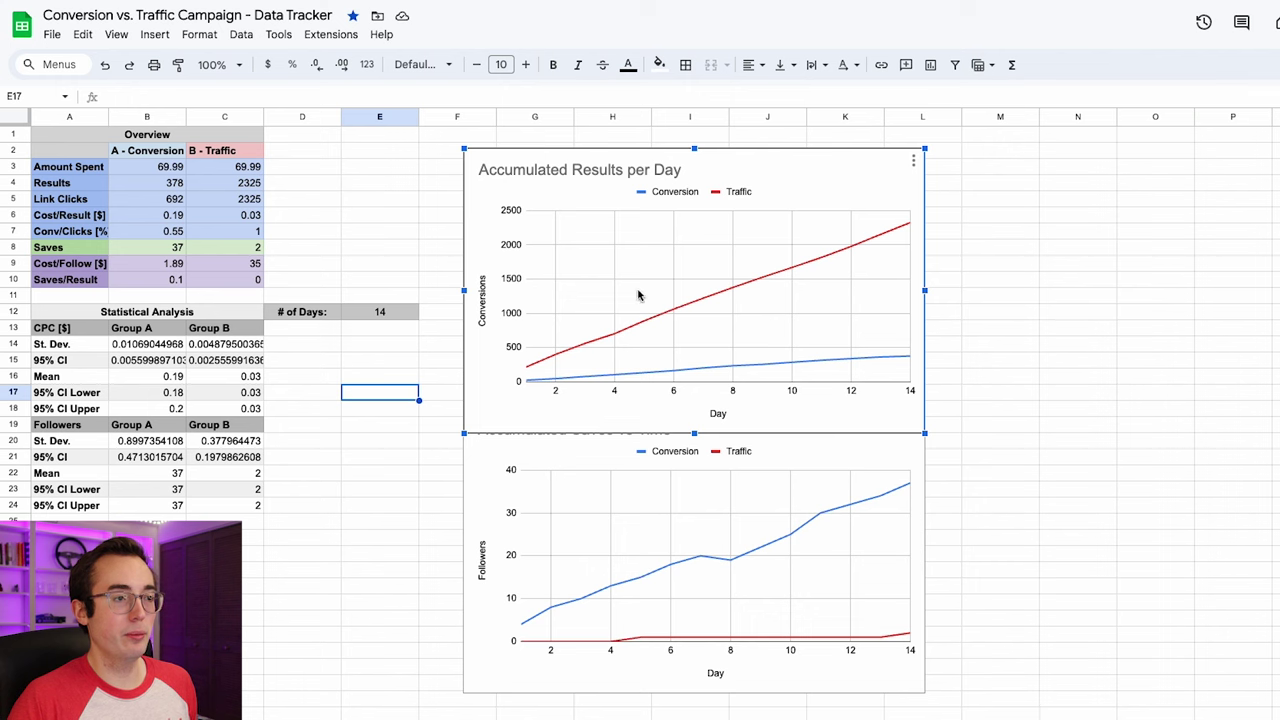
{"action": "left_click_drag", "start_coordinate": [687, 325], "coordinate": [691, 290]}
{"action": "left_click", "coordinate": [522, 478]}
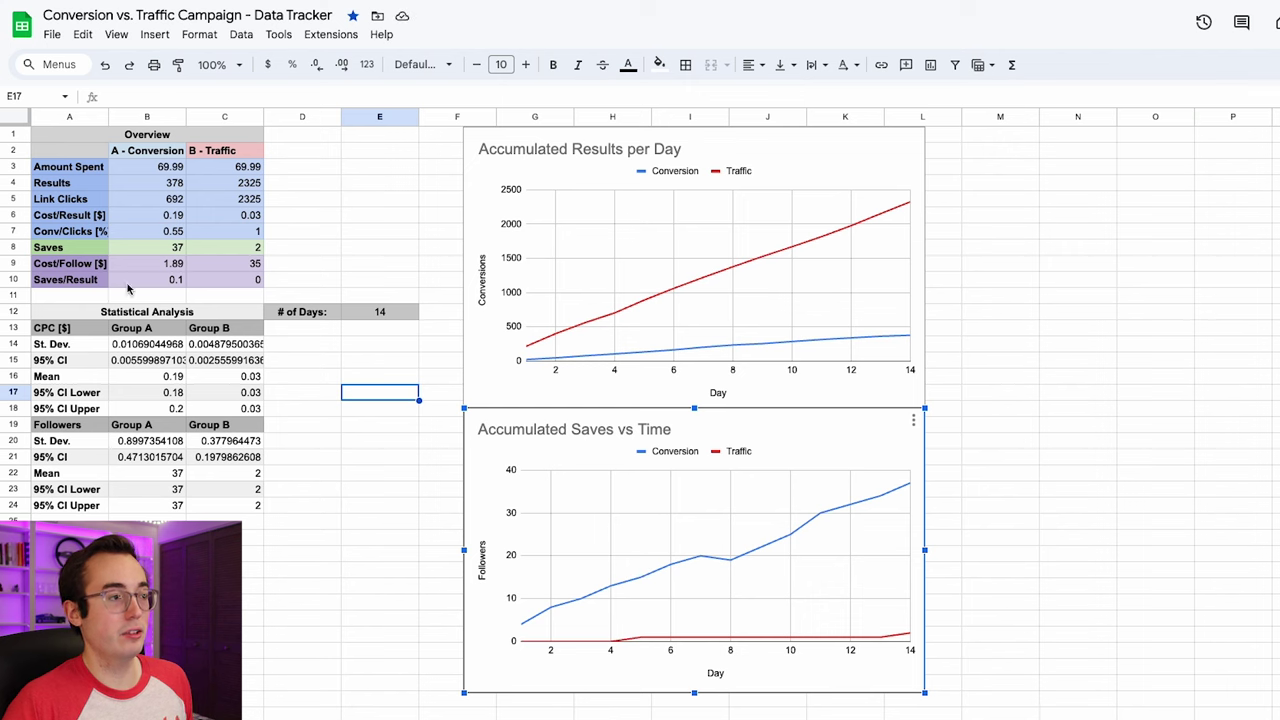
Compare the Saves of A - Conversion and B - Traffic in the overview table and along the Accumulated Saves vs Time chart
{"action": "left_click", "coordinate": [175, 250]}
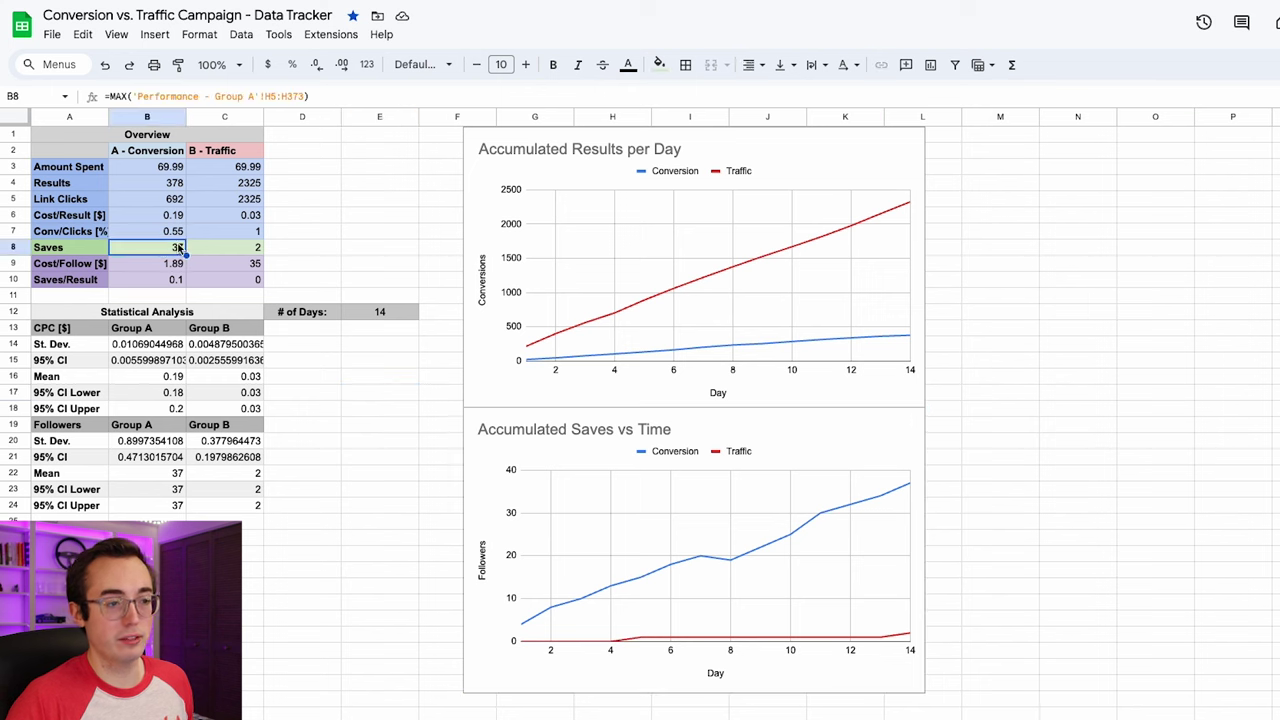
{"action": "left_click", "coordinate": [221, 251]}
{"action": "left_click", "coordinate": [586, 580]}
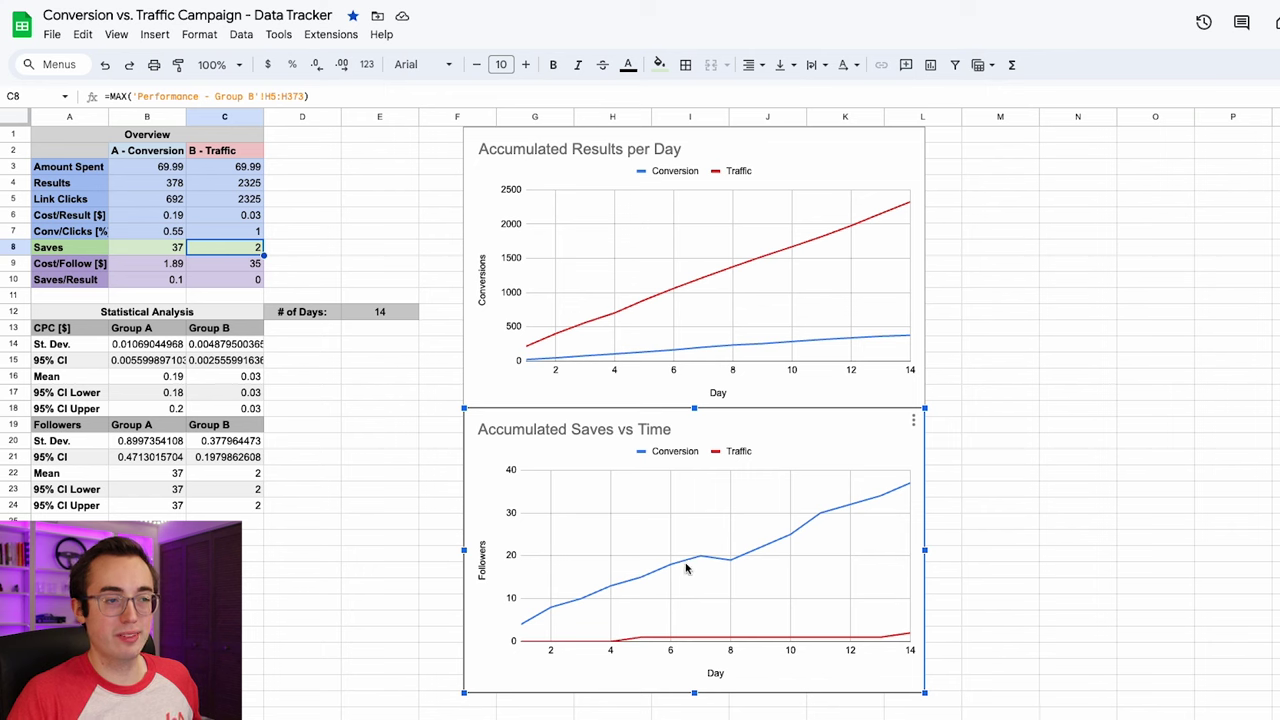
{"action": "mouse_move", "coordinate": [734, 563]}
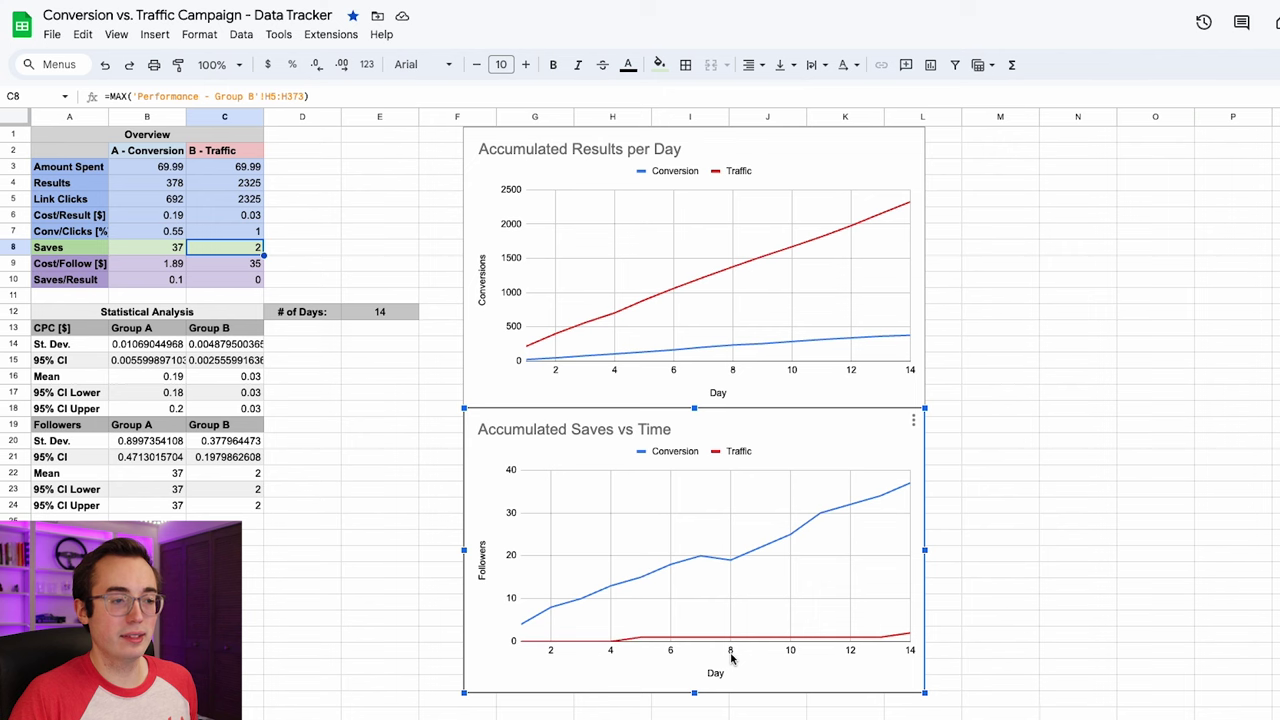
{"action": "mouse_move", "coordinate": [642, 642]}
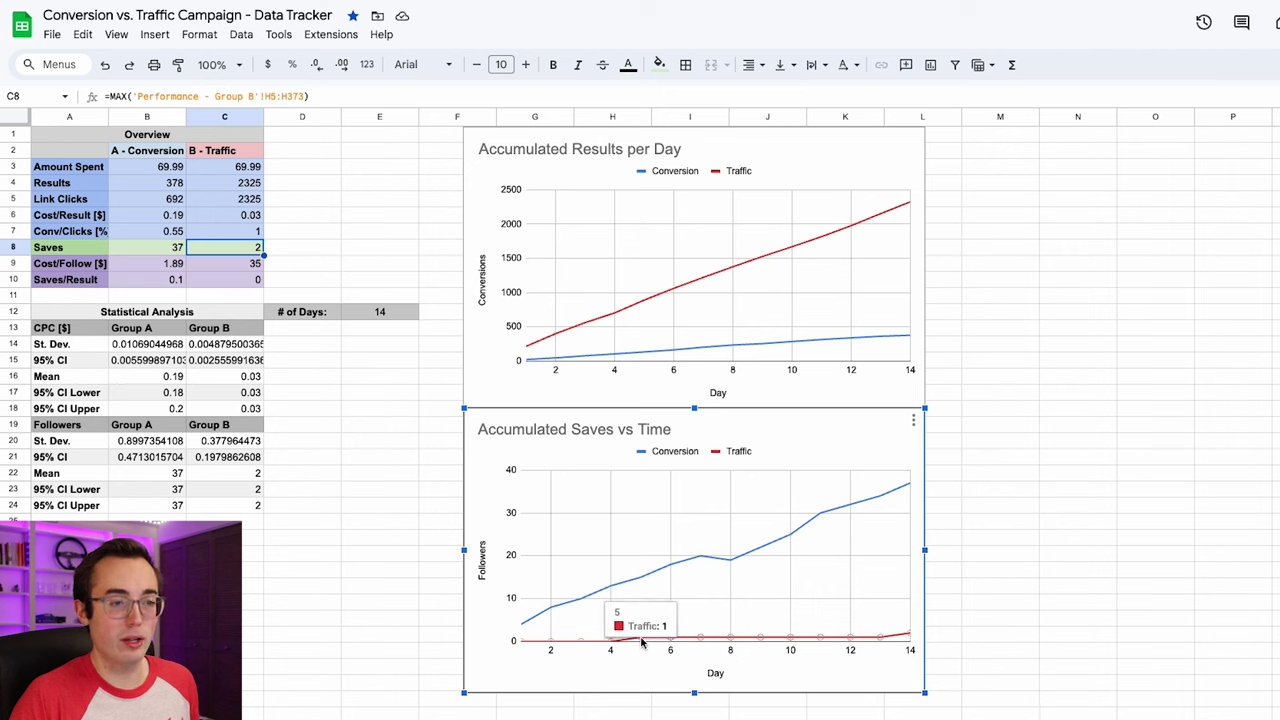
{"action": "mouse_move", "coordinate": [911, 643]}
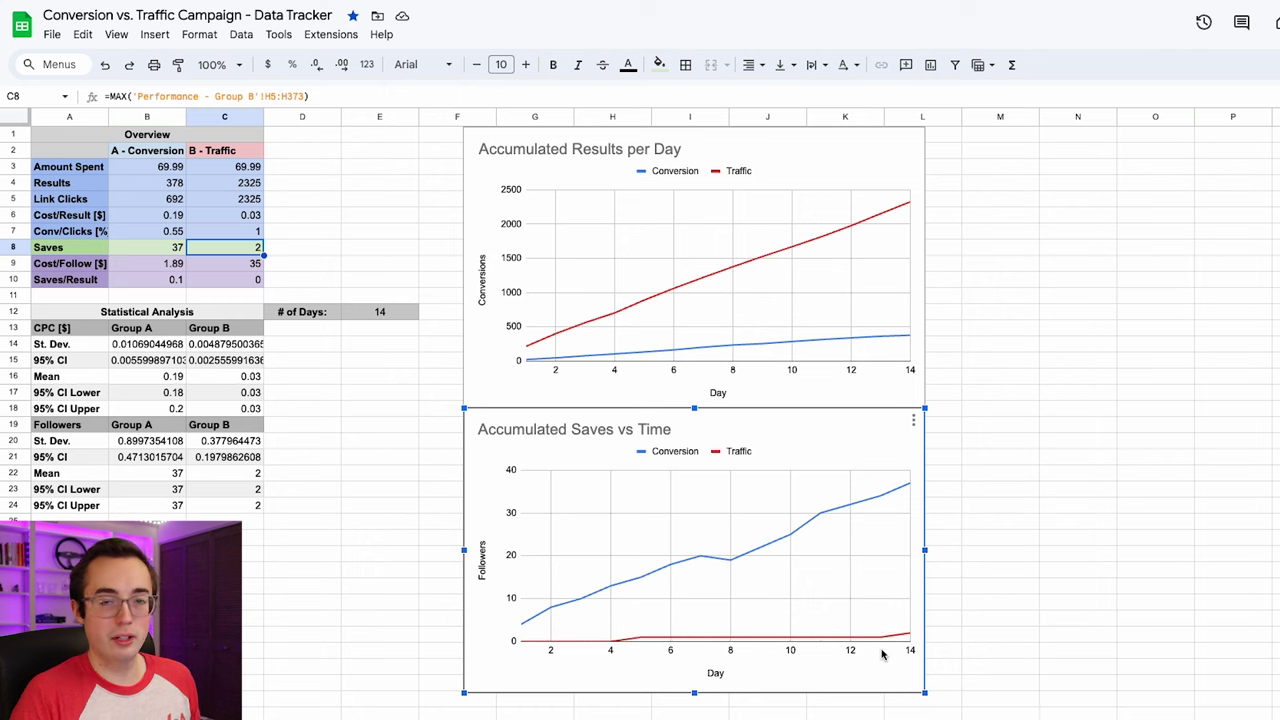
{"action": "left_click", "coordinate": [270, 688]}
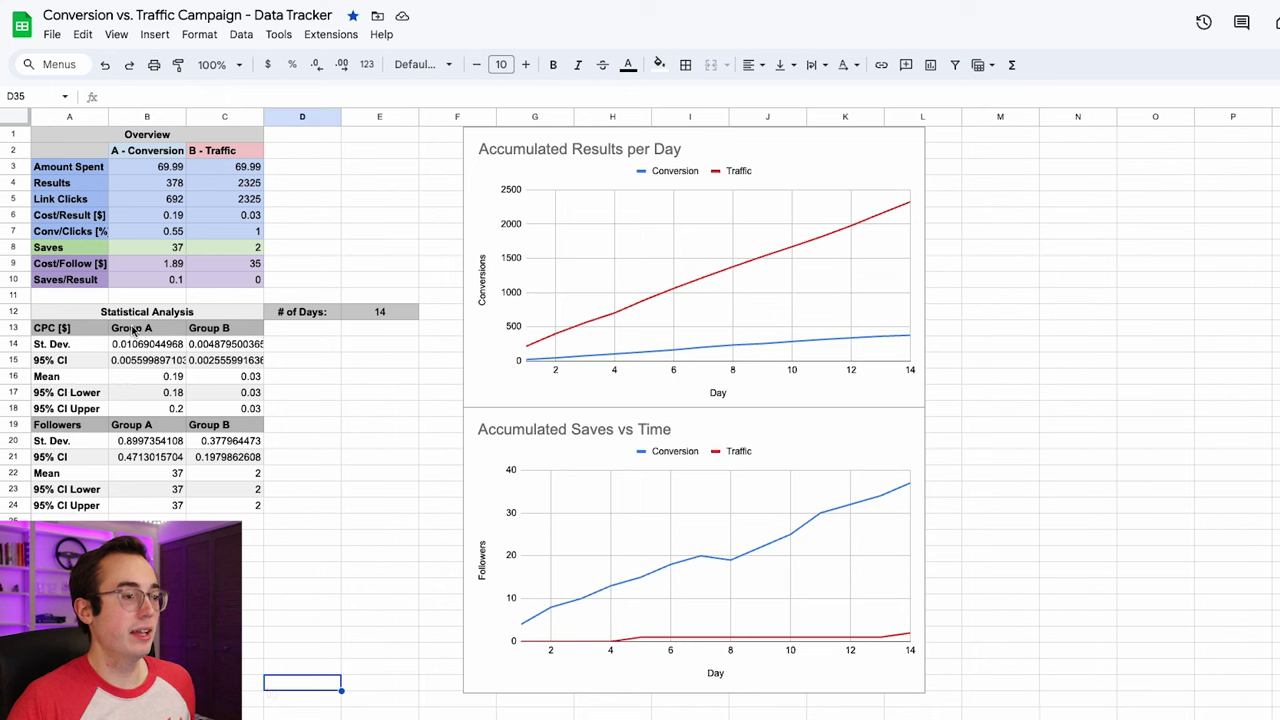
Examine the Statistical Analysis table's CPC and Followers figures for Group A and Group B
{"action": "left_click_drag", "start_coordinate": [87, 312], "coordinate": [245, 510]}
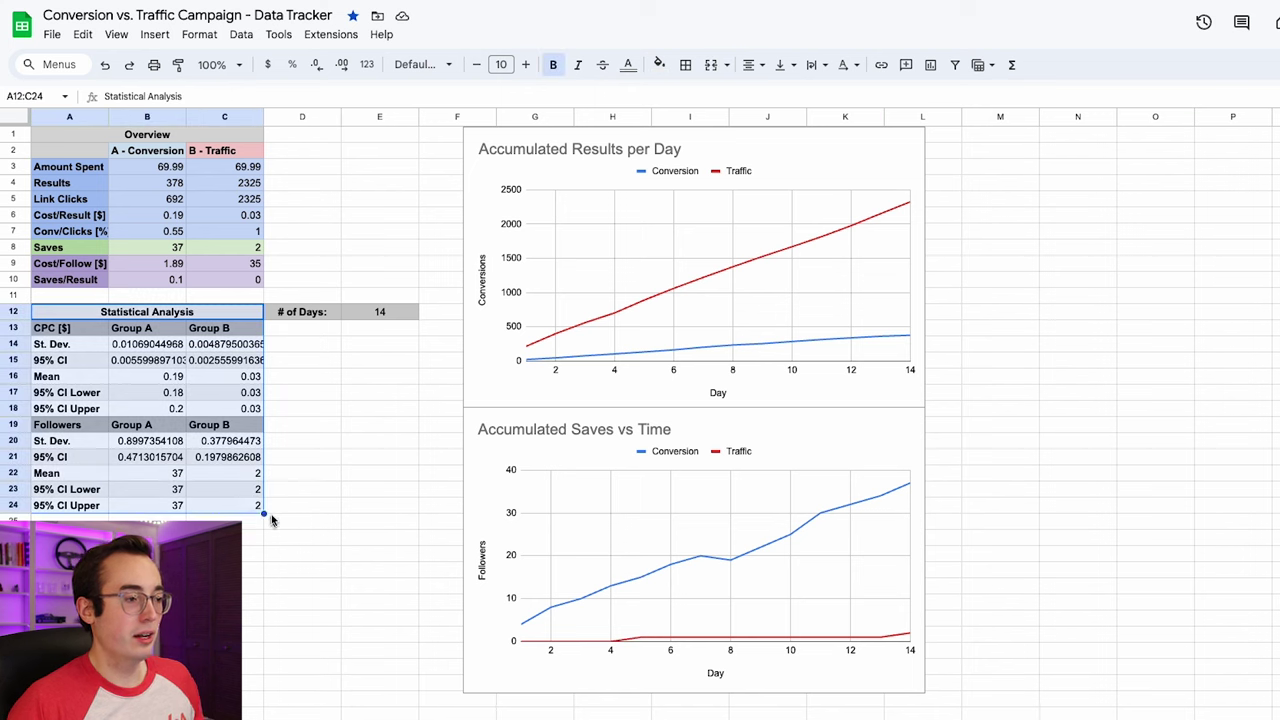
{"action": "left_click", "coordinate": [288, 520]}
{"action": "left_click", "coordinate": [297, 554]}
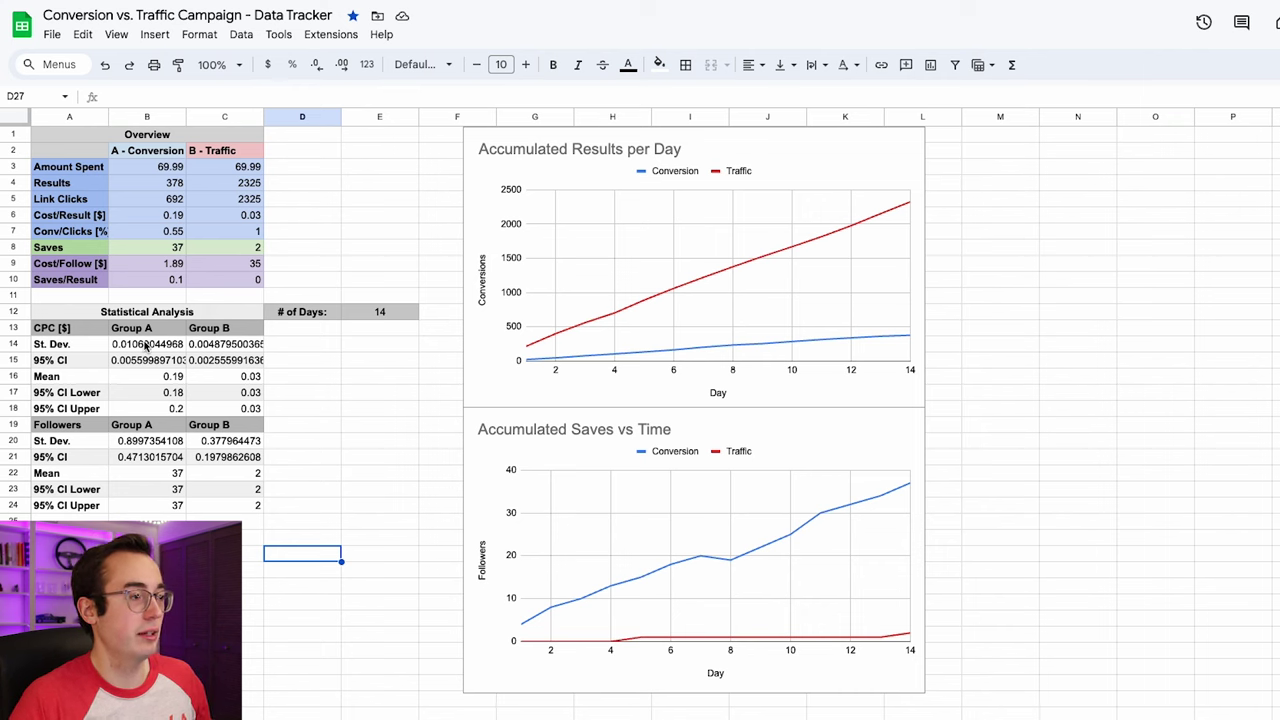
{"action": "left_click", "coordinate": [270, 619]}
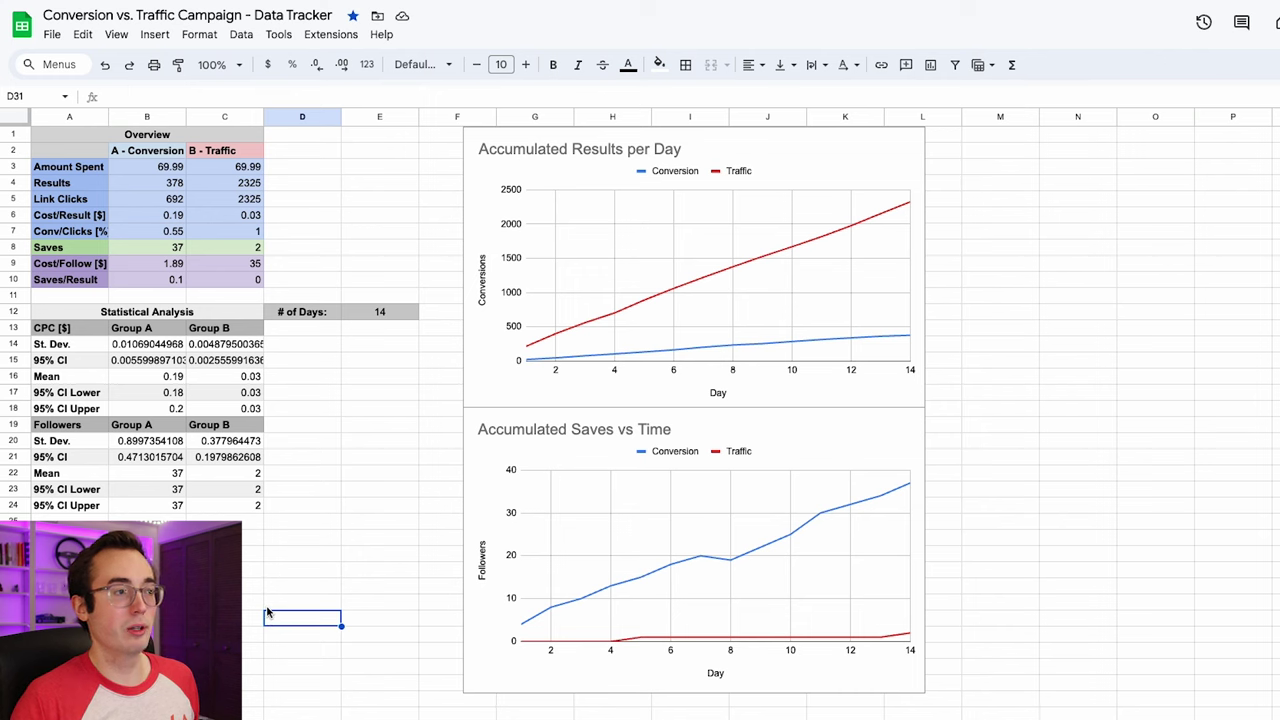
Review the A - Conversion overview column from its header down to its Saves
{"action": "left_click", "coordinate": [176, 247]}
{"action": "left_click_drag", "start_coordinate": [150, 150], "coordinate": [155, 249]}
{"action": "left_click", "coordinate": [155, 249]}
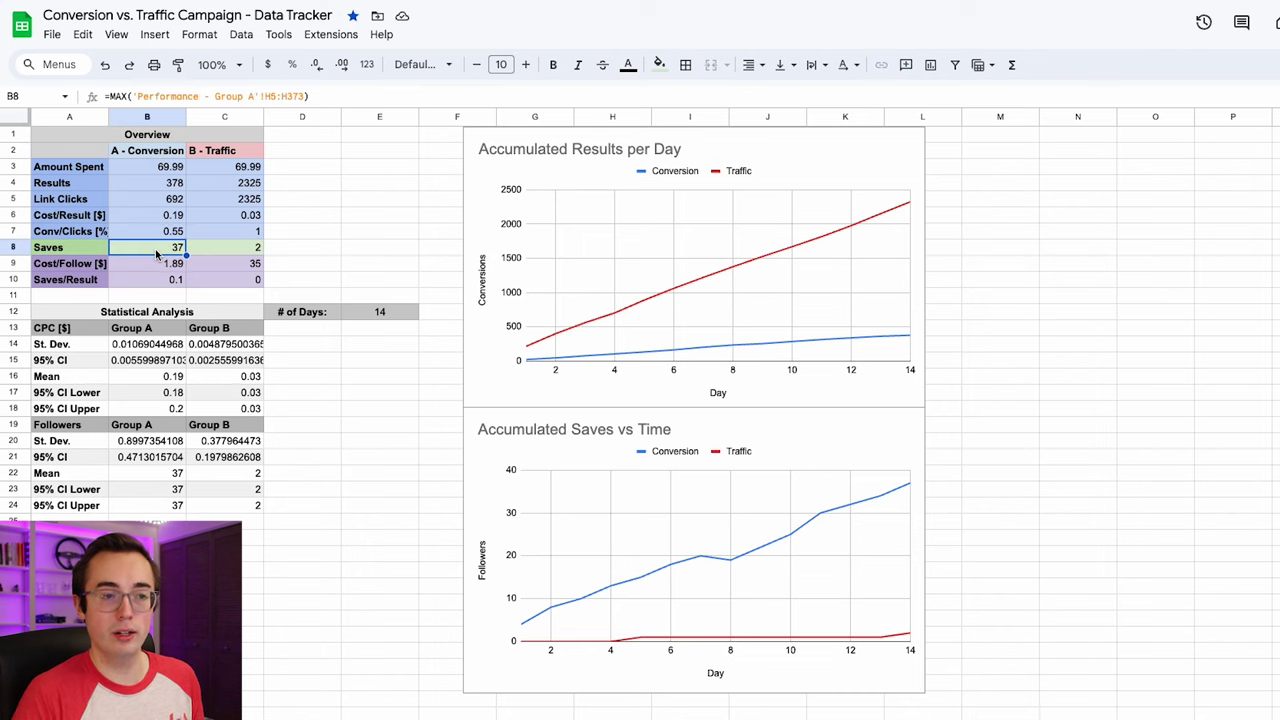